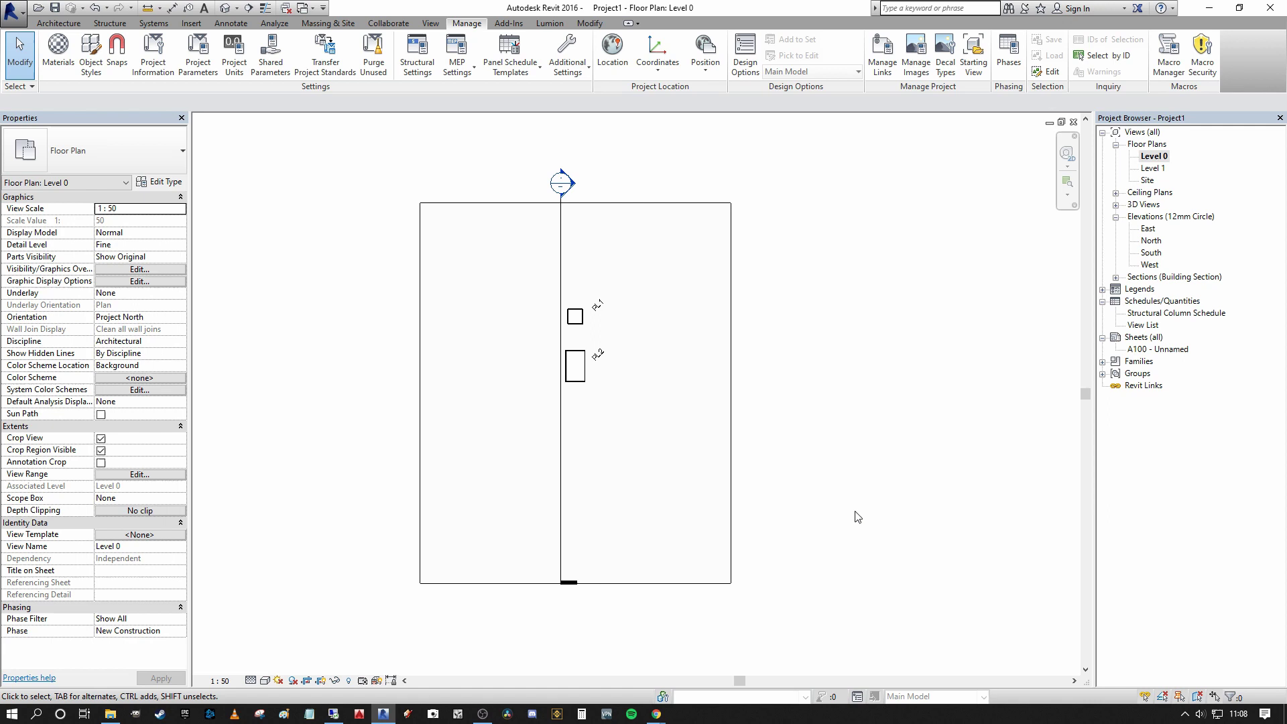
{"action": "scroll", "coordinate": [571, 325], "scroll_direction": "up", "scroll_amount": 3}
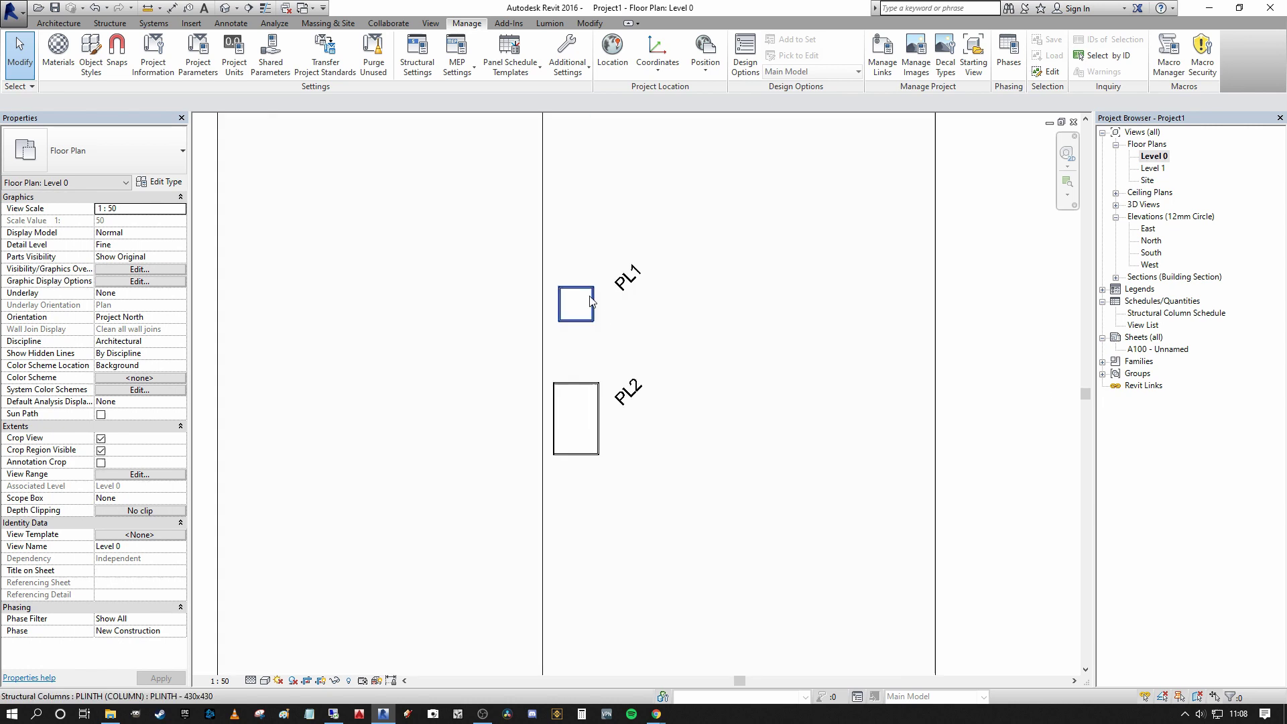
{"action": "left_click", "coordinate": [568, 323]}
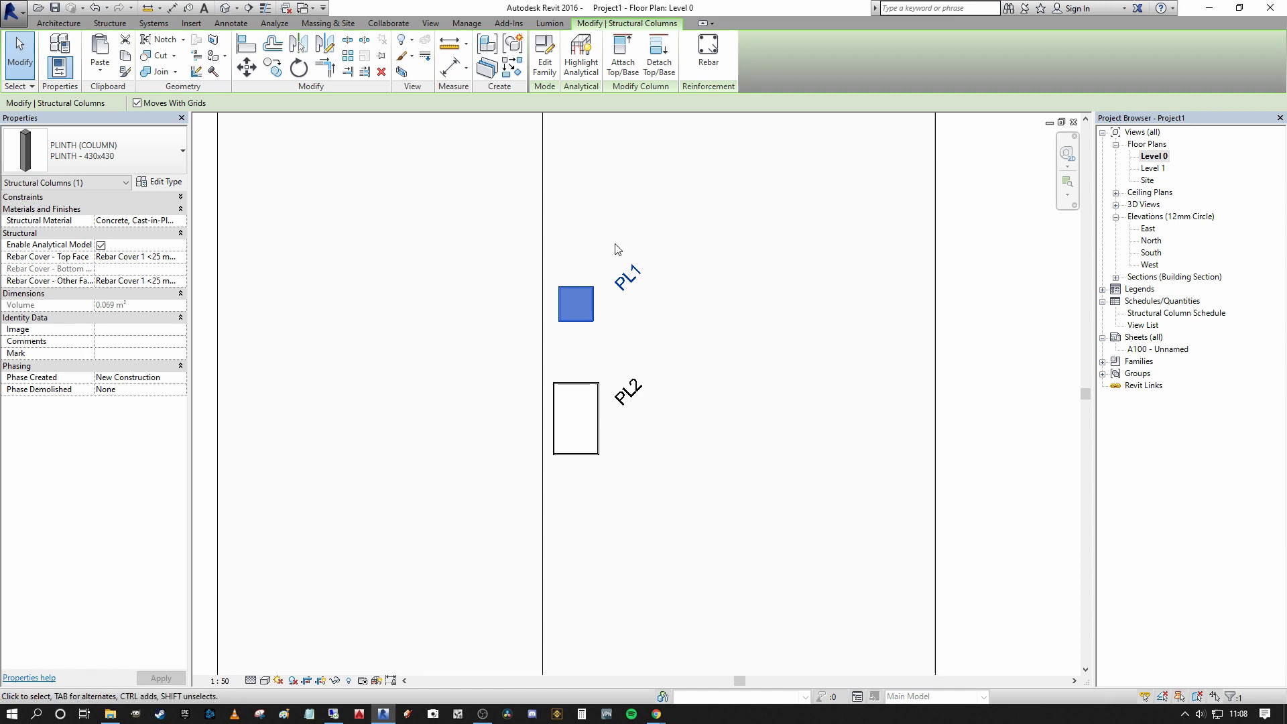
{"action": "key", "text": "Escape"}
{"action": "key", "text": "d"}
{"action": "key", "text": "i"}
{"action": "scroll", "coordinate": [629, 312], "scroll_direction": "up", "scroll_amount": 3}
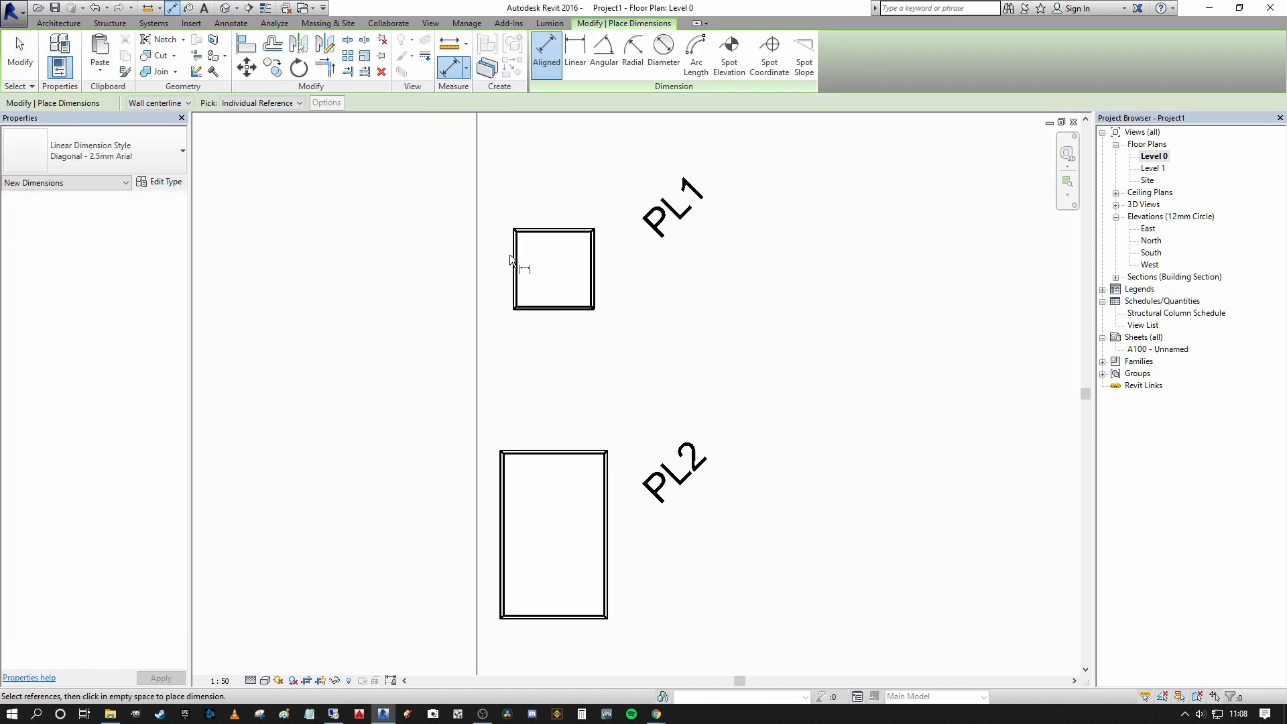
{"action": "left_click", "coordinate": [520, 250]}
{"action": "left_click", "coordinate": [599, 244]}
{"action": "scroll", "coordinate": [586, 198], "scroll_direction": "down", "scroll_amount": 1}
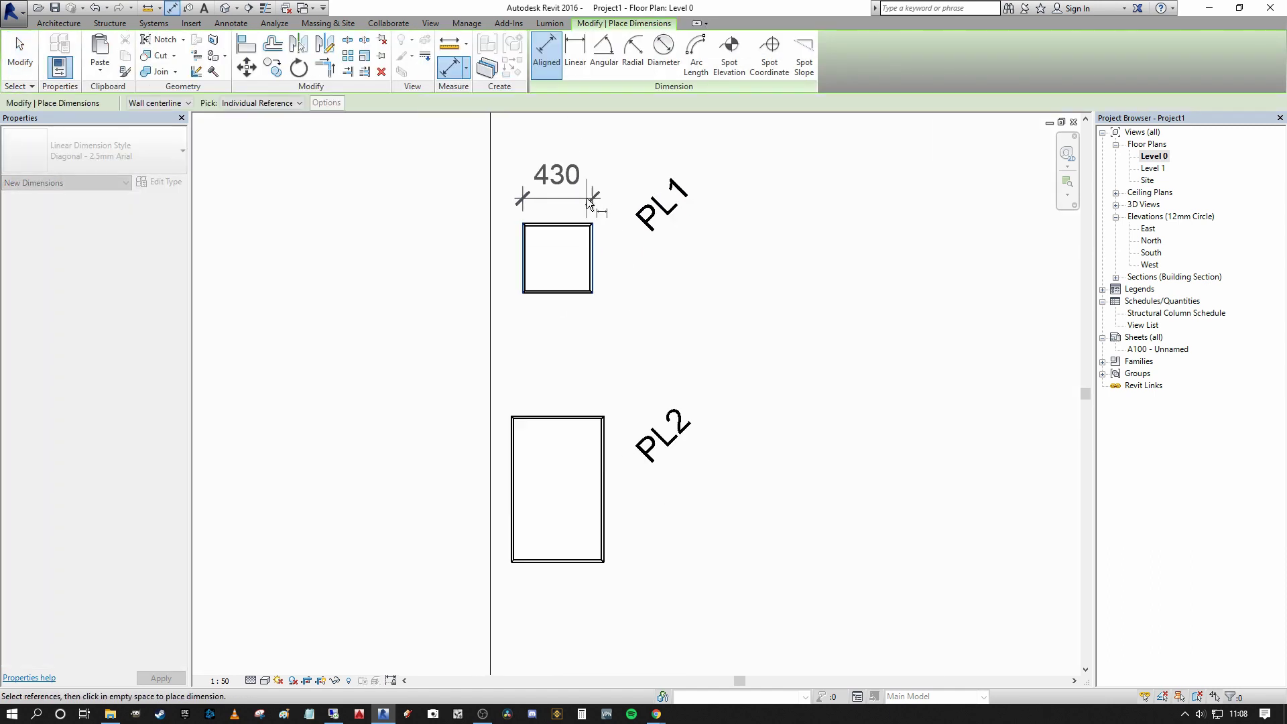
{"action": "middle_click_drag", "start_coordinate": [584, 205], "coordinate": [598, 252]}
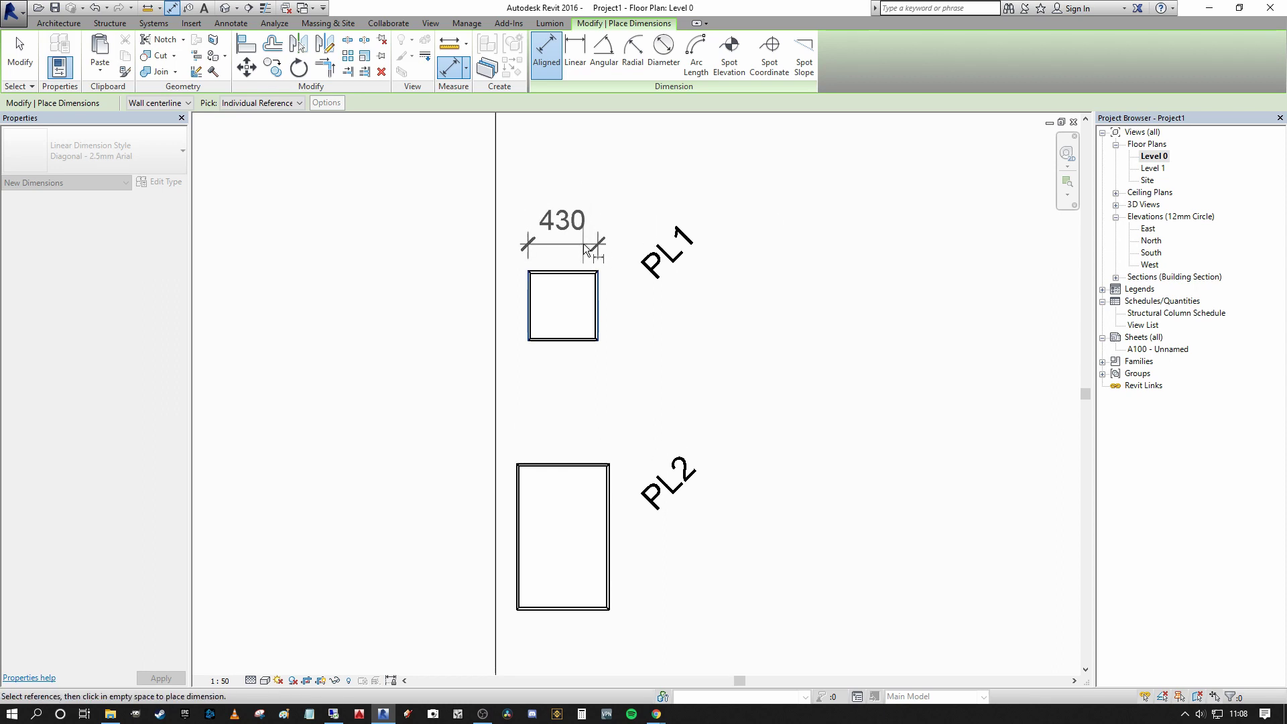
{"action": "scroll", "coordinate": [590, 249], "scroll_direction": "up", "scroll_amount": 1}
{"action": "key", "text": "Escape"}
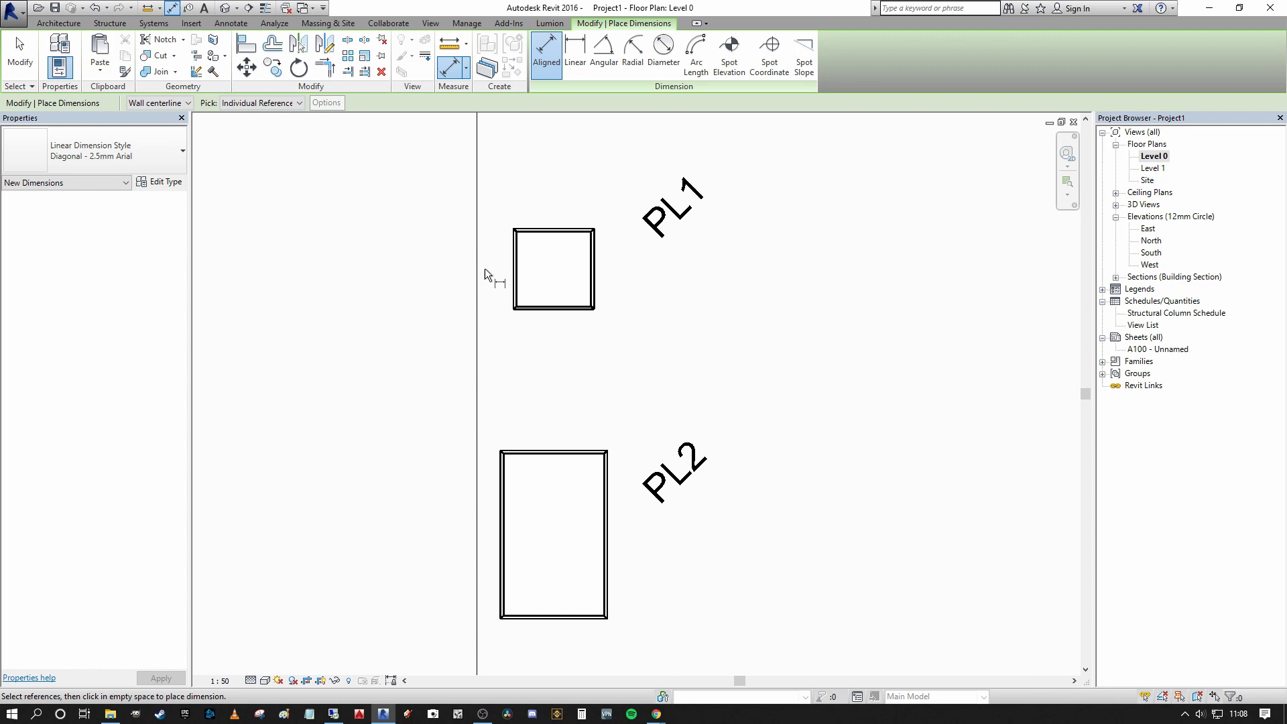
{"action": "scroll", "coordinate": [507, 275], "scroll_direction": "down", "scroll_amount": 3}
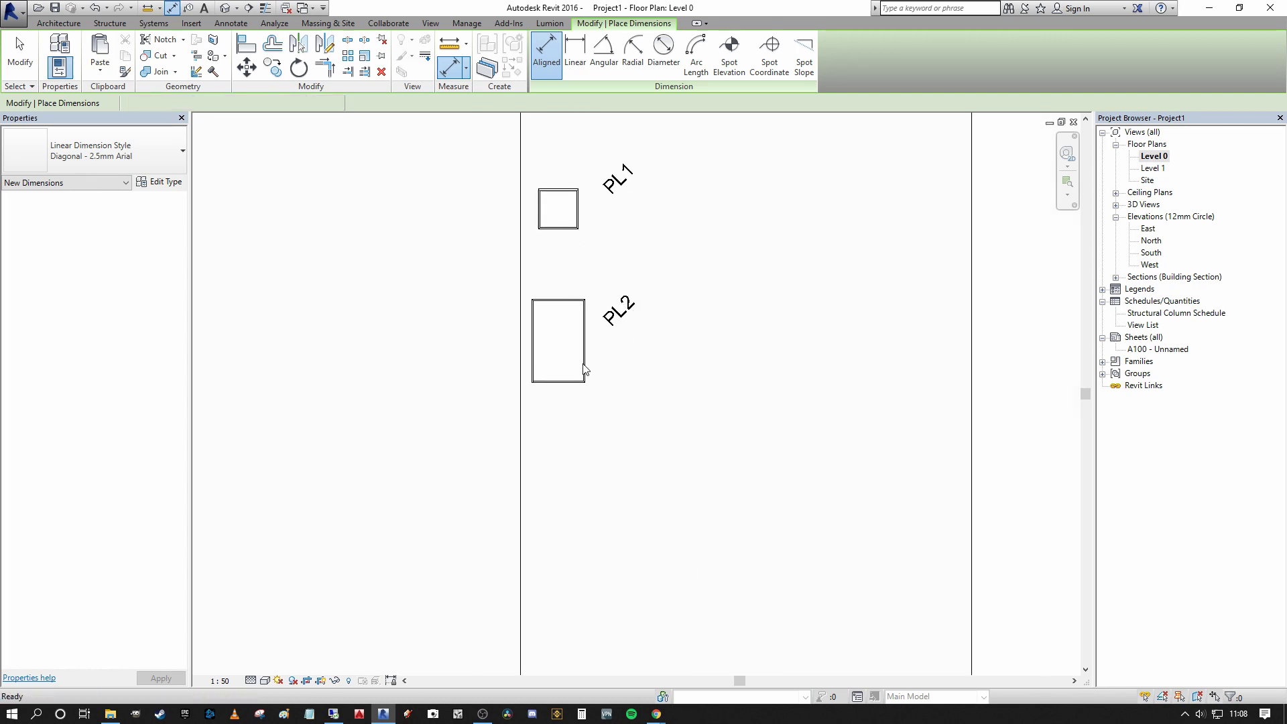
{"action": "key", "text": "Escape"}
{"action": "key", "text": "Escape"}
{"action": "left_click", "coordinate": [584, 369]}
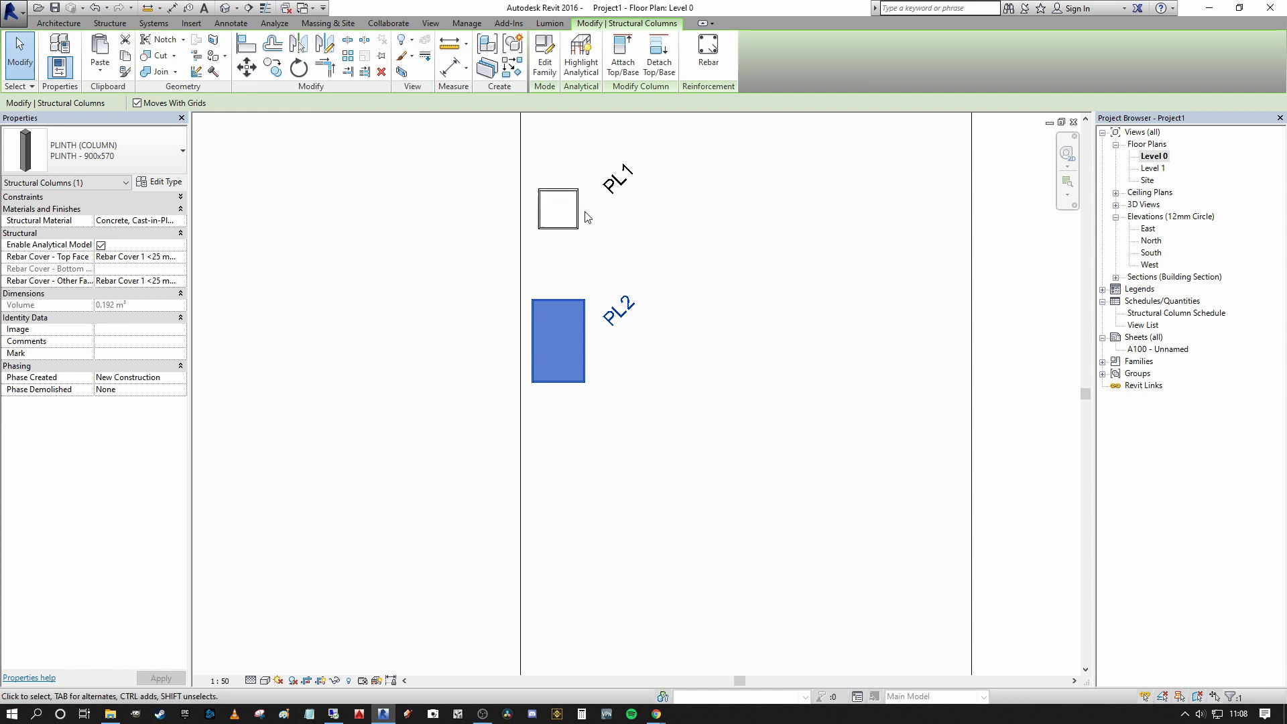
{"action": "middle_click_drag", "start_coordinate": [640, 248], "coordinate": [605, 342]}
{"action": "scroll", "coordinate": [629, 334], "scroll_direction": "down", "scroll_amount": 2}
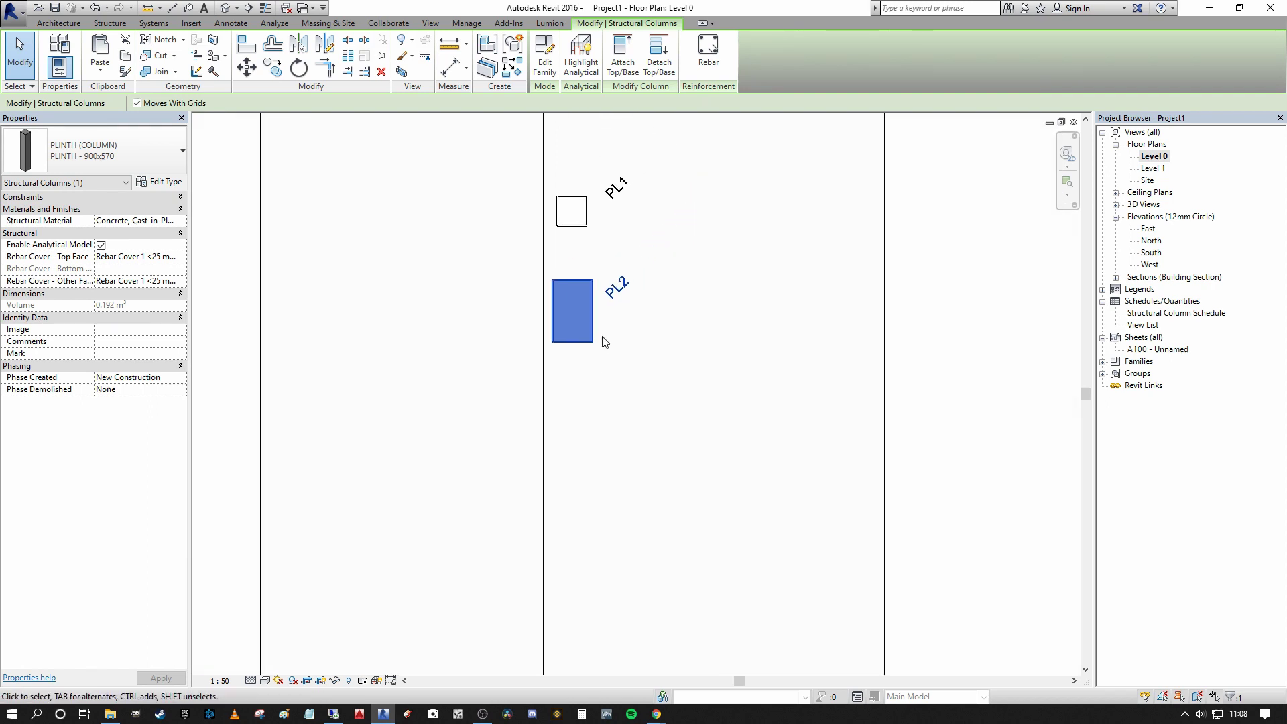
{"action": "middle_click_drag", "start_coordinate": [564, 454], "coordinate": [576, 419]}
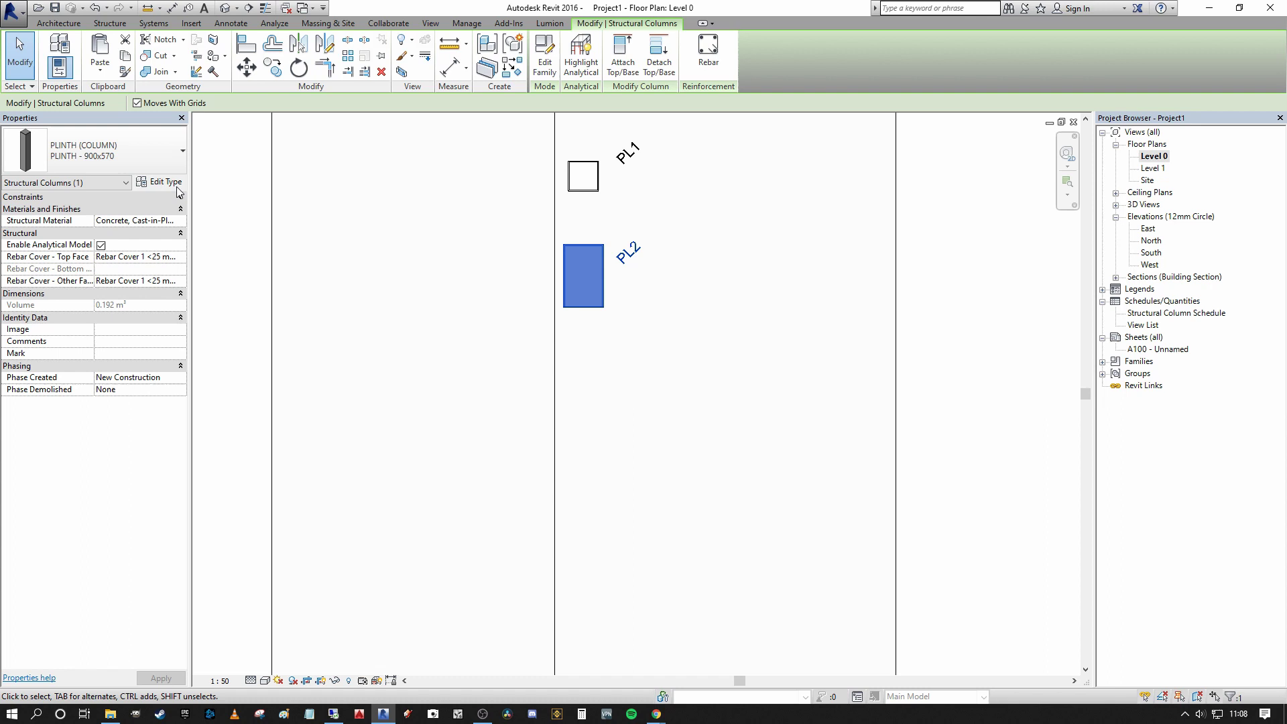
Copy the PL2 plinth 2600 straight down below itself.
{"action": "left_click", "coordinate": [176, 185]}
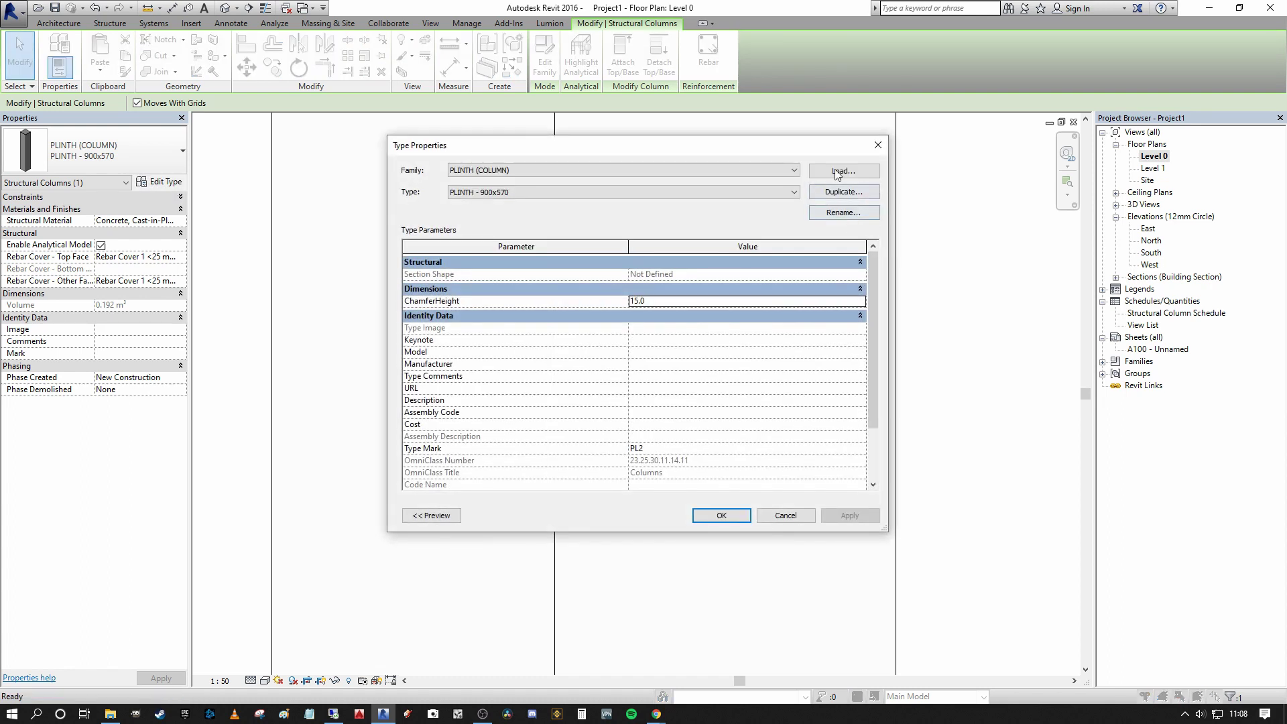
{"action": "left_click", "coordinate": [878, 145]}
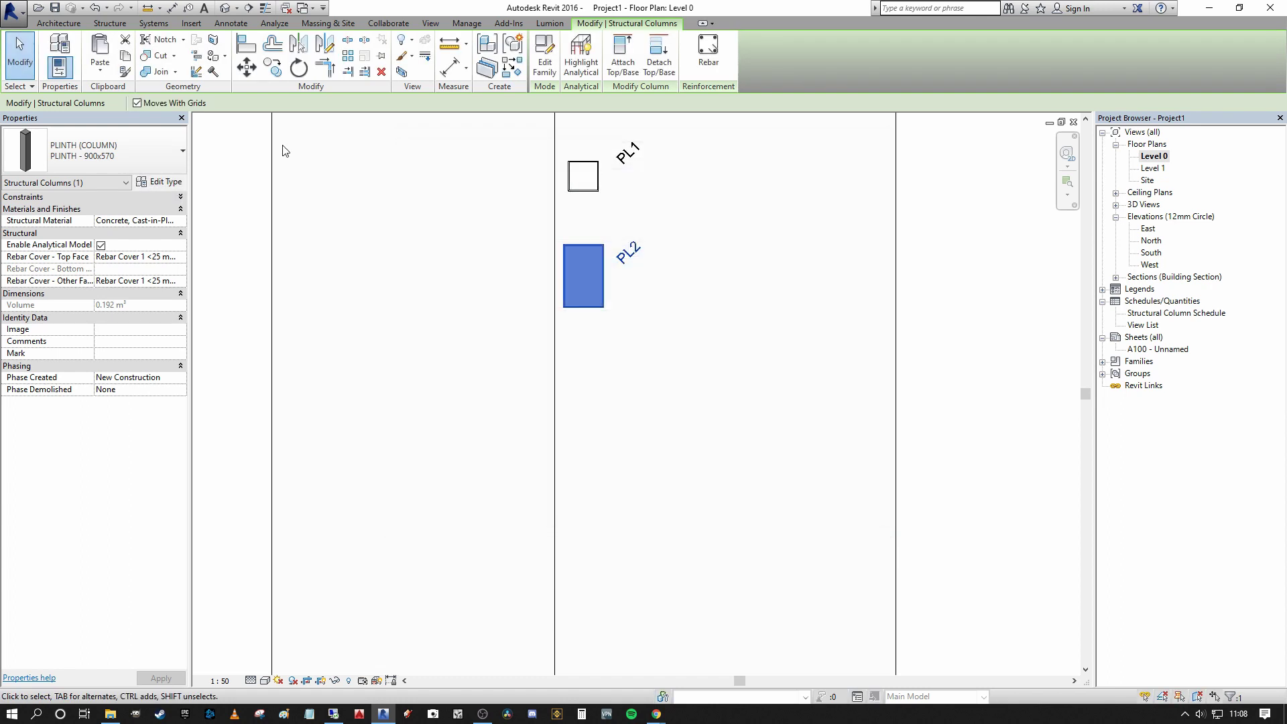
{"action": "left_click", "coordinate": [272, 67]}
{"action": "left_click", "coordinate": [673, 273]}
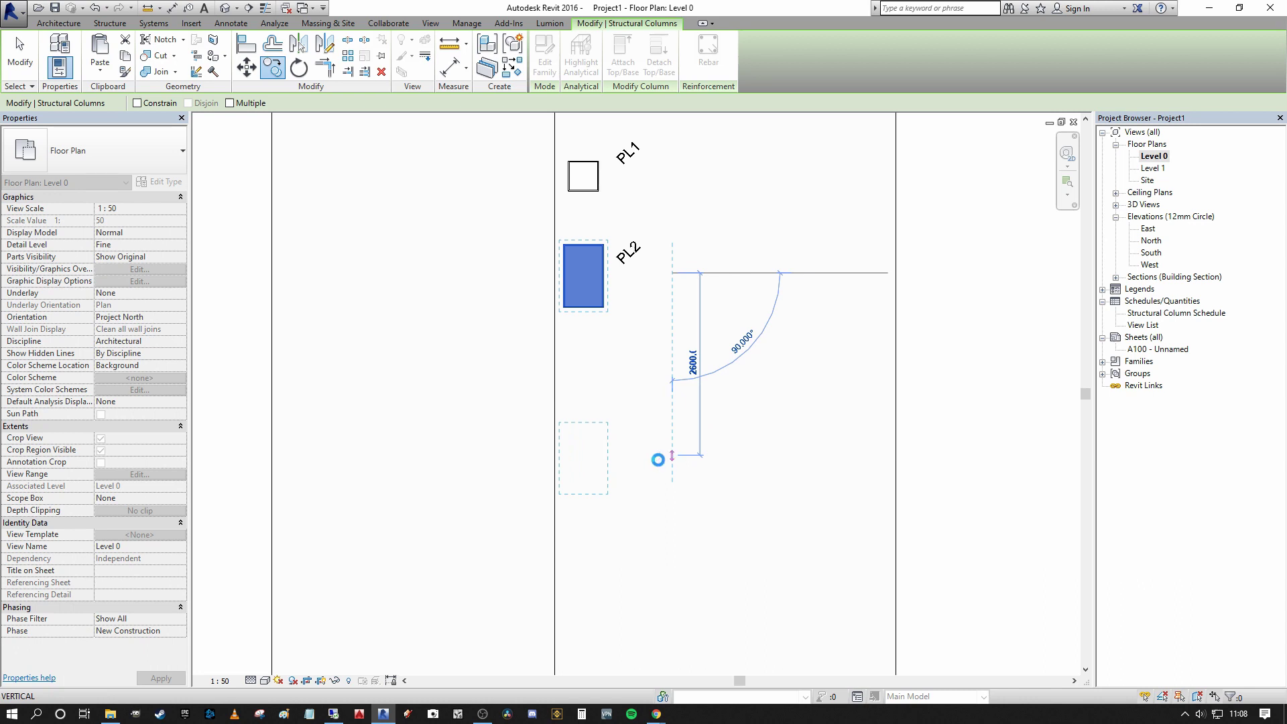
{"action": "left_click", "coordinate": [672, 455]}
Duplicate the copy's plinth type as a new type named PLINTH - 3000x1000.
{"action": "left_click", "coordinate": [159, 182]}
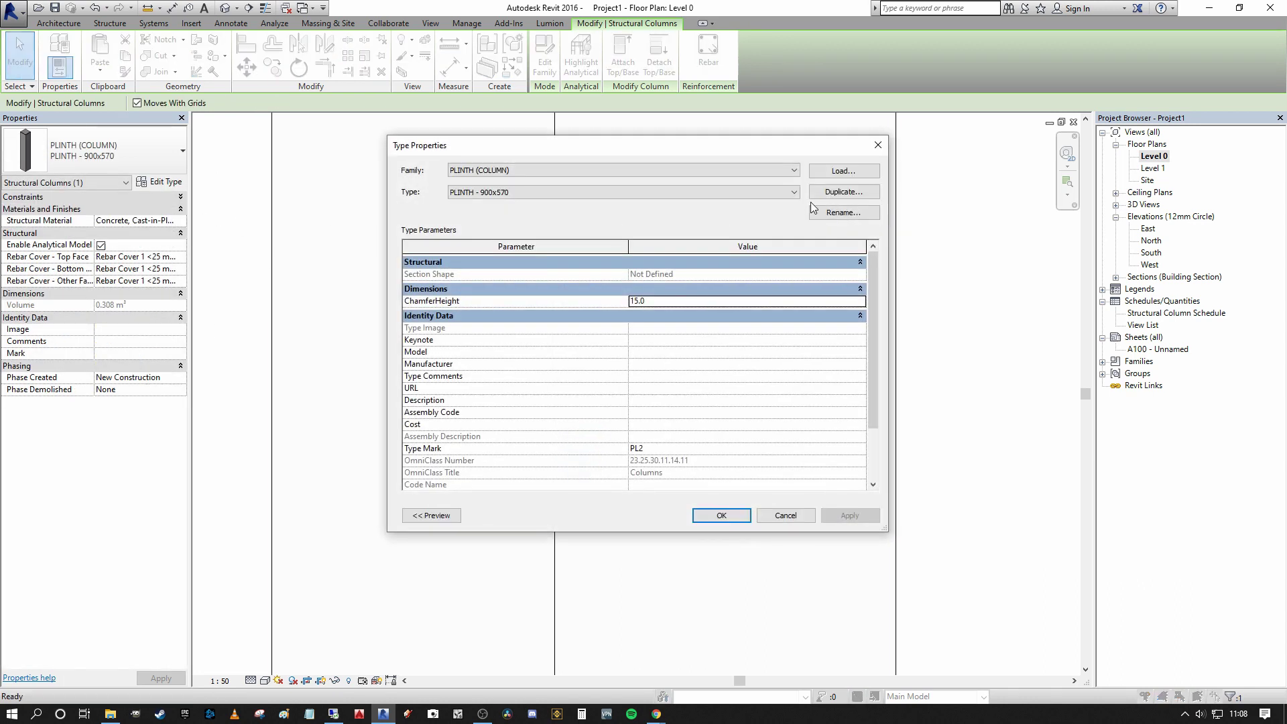
{"action": "left_click", "coordinate": [832, 192]}
{"action": "key", "text": "End"}
{"action": "key", "text": "shift+ctrl+Left"}
{"action": "key", "text": "shift+ctrl+Left"}
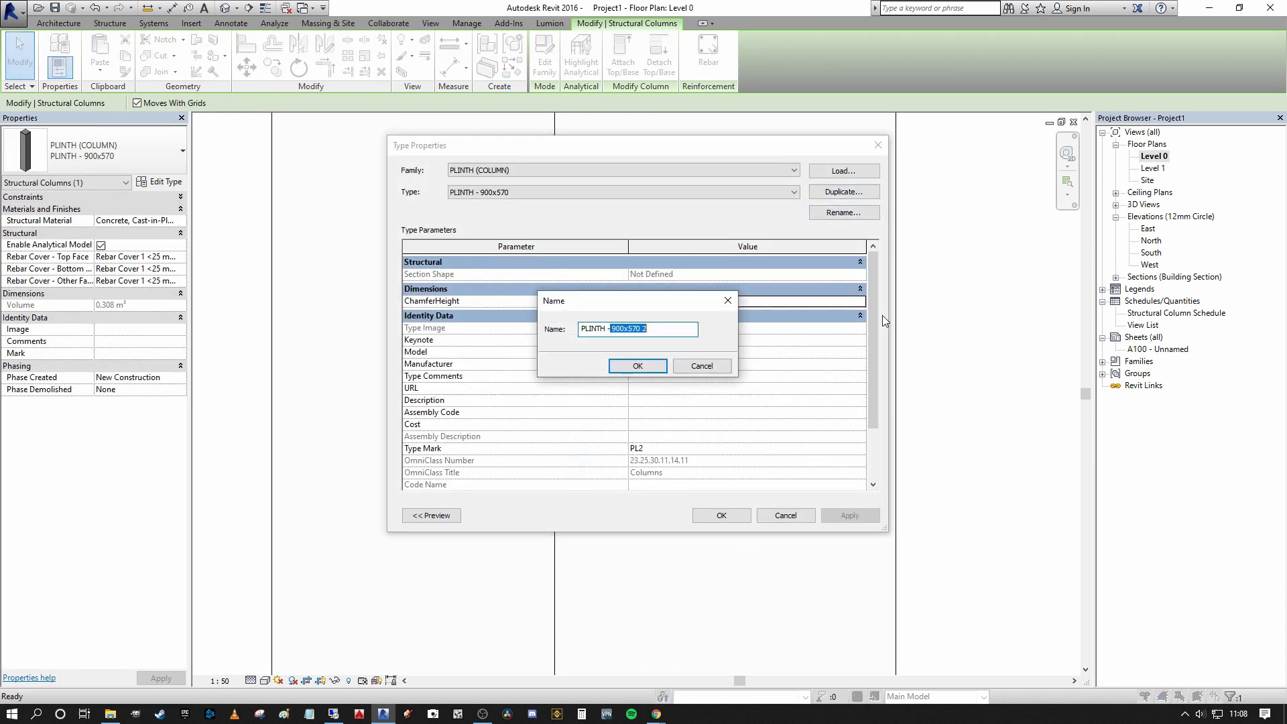
{"action": "type", "text": "3000x1000"}
{"action": "key", "text": "Return"}
Set the new type's Depth to 3000 and Width to 1000, and apply.
{"action": "scroll", "coordinate": [870, 324], "scroll_direction": "down", "scroll_amount": 3}
{"action": "left_click", "coordinate": [713, 455]}
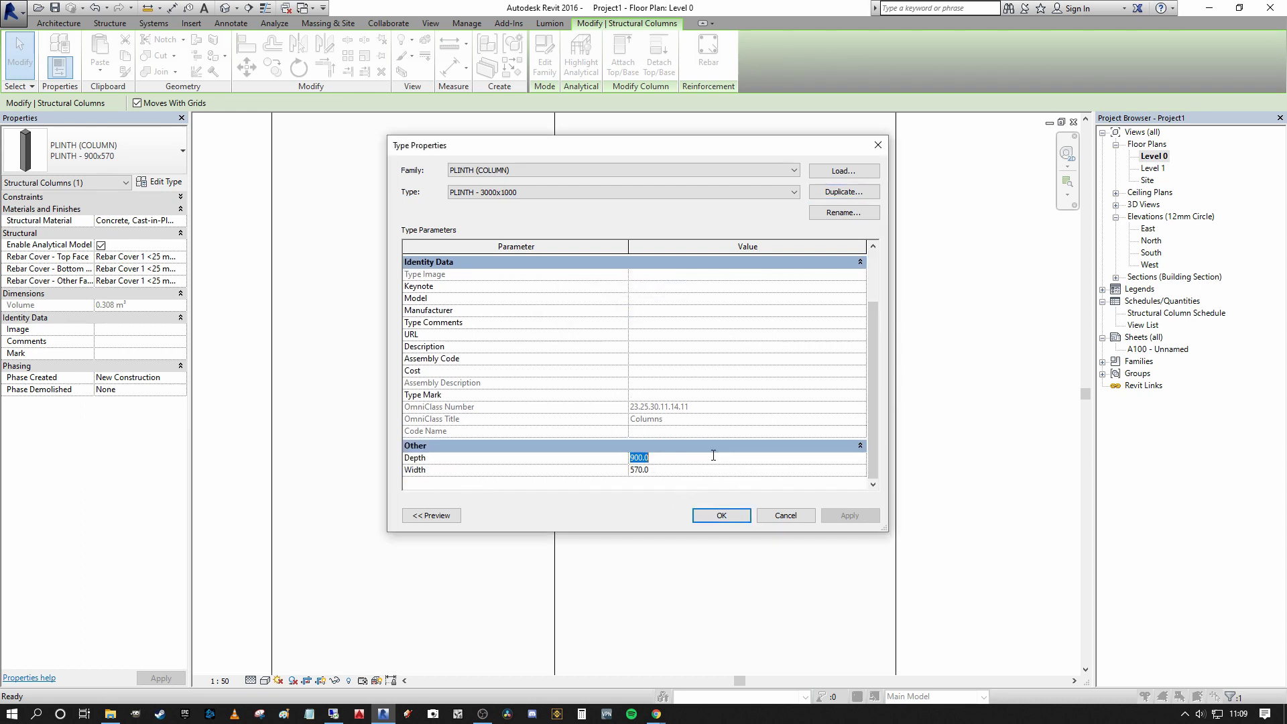
{"action": "type", "text": "30000"}
{"action": "key", "text": "Tab"}
{"action": "type", "text": "1000"}
{"action": "left_click", "coordinate": [642, 458]}
{"action": "key", "text": "BackSpace"}
{"action": "left_click", "coordinate": [721, 515]}
Pan and zoom the plan to show the new plinth, crop region and section marker.
{"action": "left_click", "coordinate": [655, 511]}
{"action": "middle_click_drag", "start_coordinate": [758, 506], "coordinate": [696, 408]}
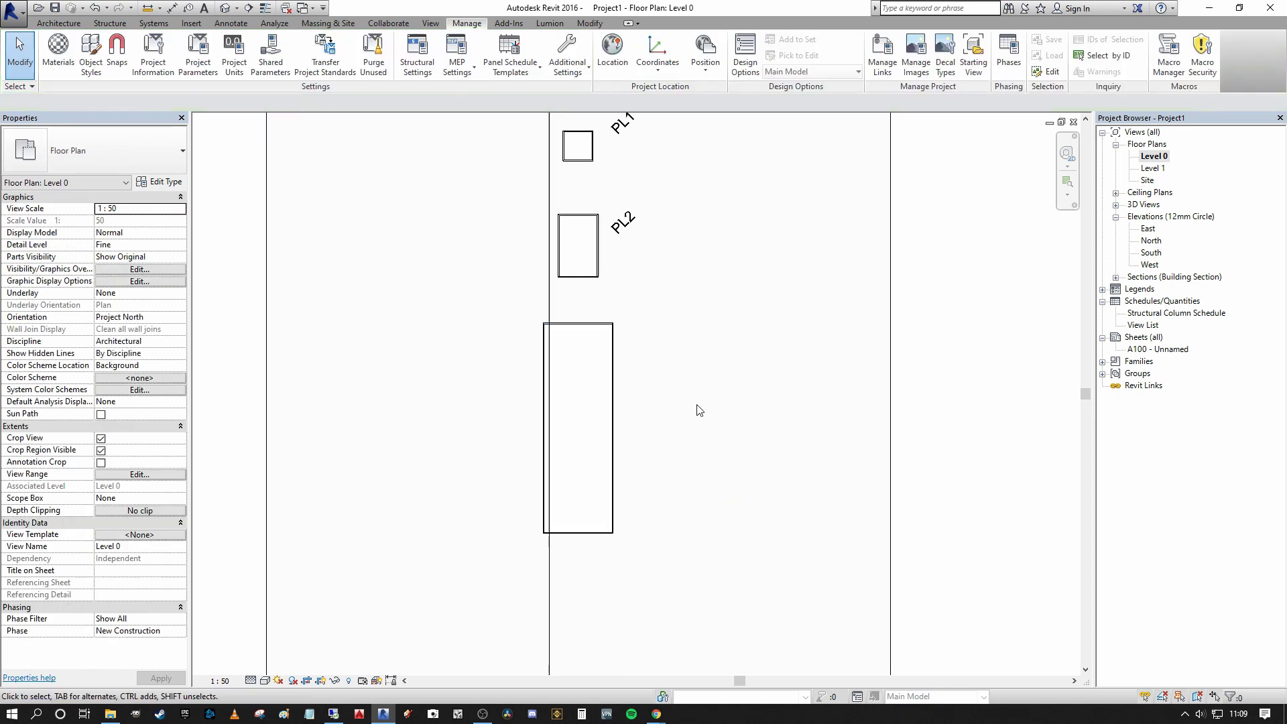
{"action": "scroll", "coordinate": [607, 377], "scroll_direction": "down", "scroll_amount": 1}
{"action": "mouse_move", "coordinate": [607, 378]}
{"action": "middle_mouse_down"}
{"action": "mouse_move", "coordinate": [563, 403]}
{"action": "mouse_move", "coordinate": [562, 514]}
{"action": "middle_mouse_up"}
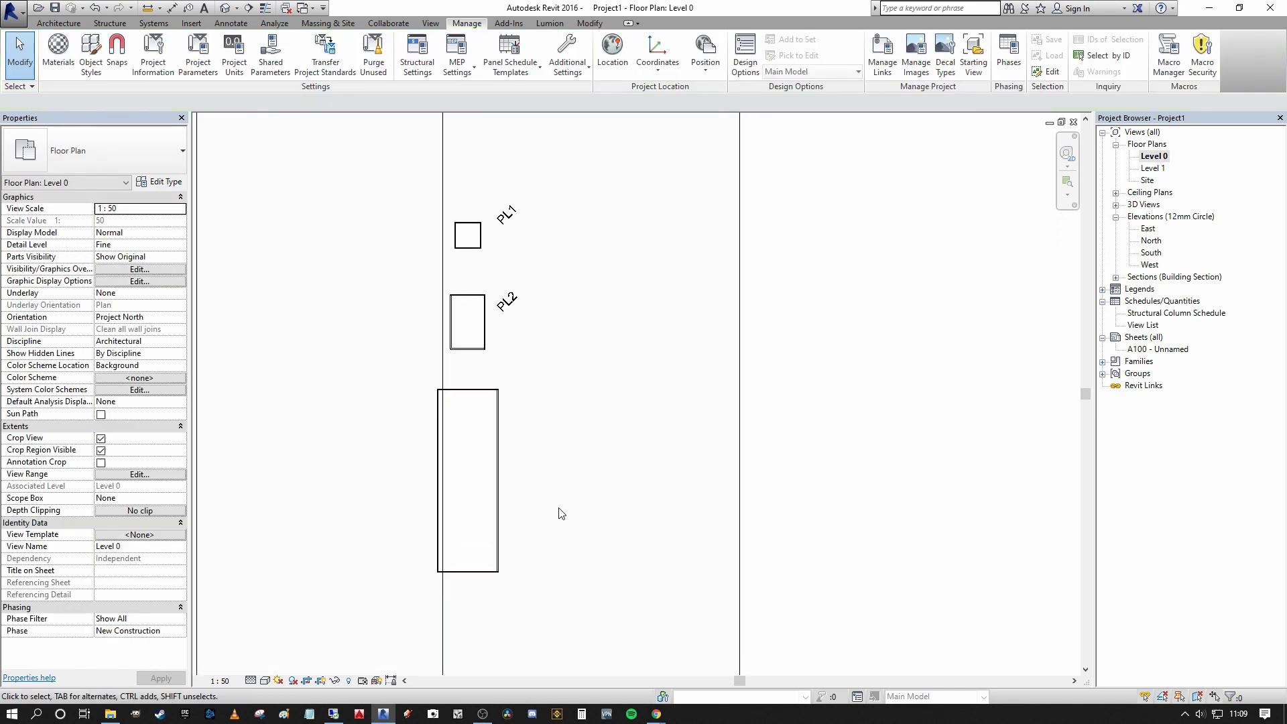
{"action": "scroll", "coordinate": [578, 518], "scroll_direction": "down", "scroll_amount": 1}
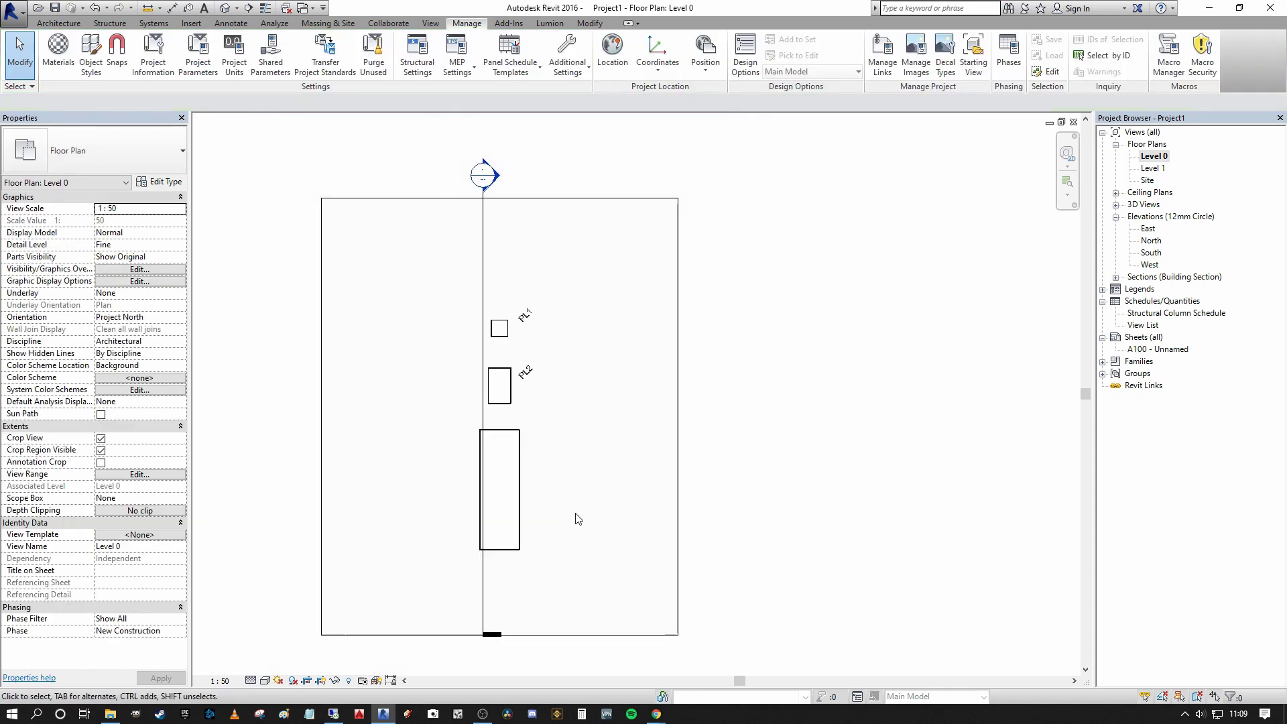
{"action": "scroll", "coordinate": [522, 449], "scroll_direction": "up", "scroll_amount": 1}
{"action": "left_click", "coordinate": [524, 468]}
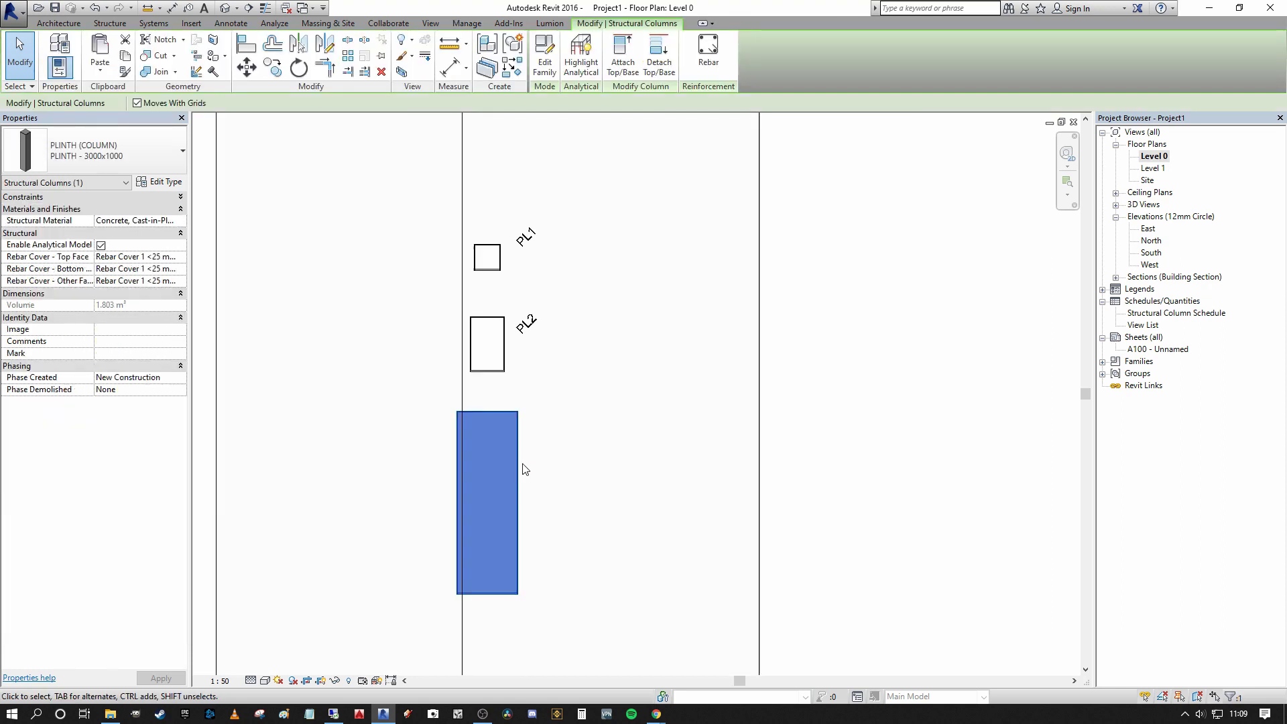
{"action": "key", "text": "Escape"}
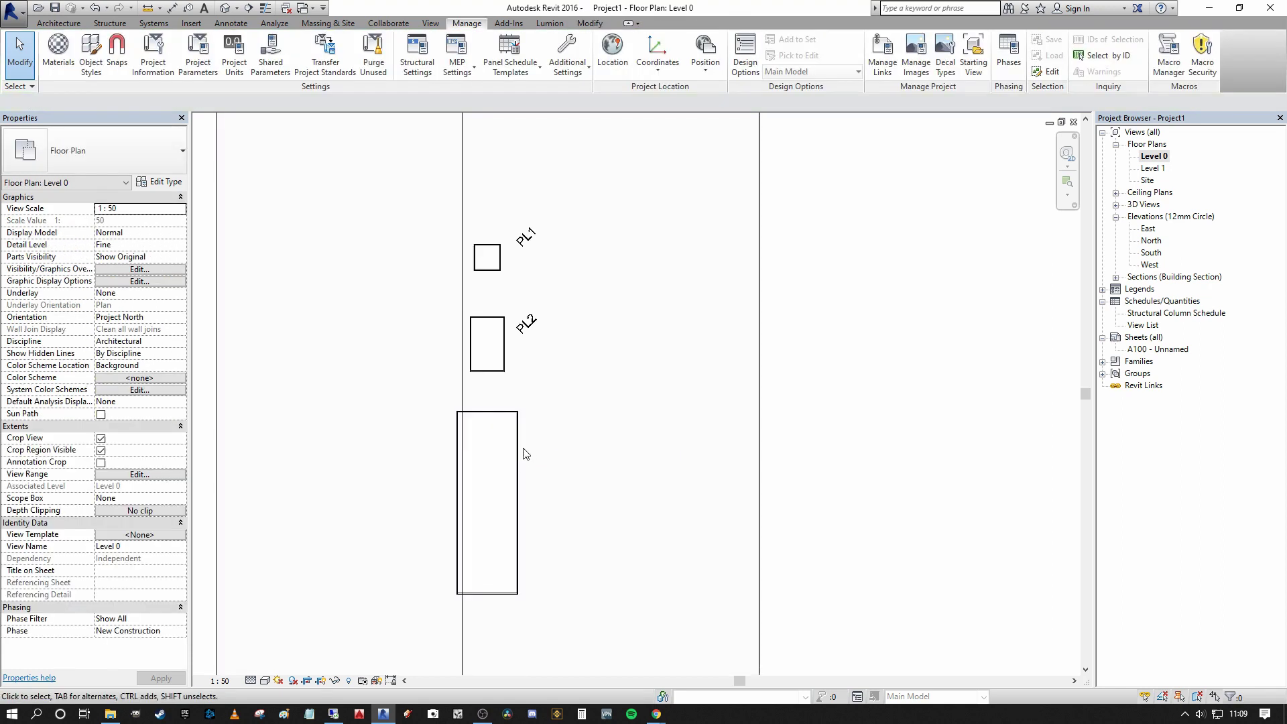
Inspect the new plinth's tag, which currently reads '?'.
{"action": "middle_click_drag", "start_coordinate": [520, 463], "coordinate": [670, 399]}
{"action": "scroll", "coordinate": [671, 399], "scroll_direction": "down", "scroll_amount": 1}
{"action": "scroll", "coordinate": [668, 399], "scroll_direction": "down", "scroll_amount": 1}
{"action": "left_click", "coordinate": [599, 493]}
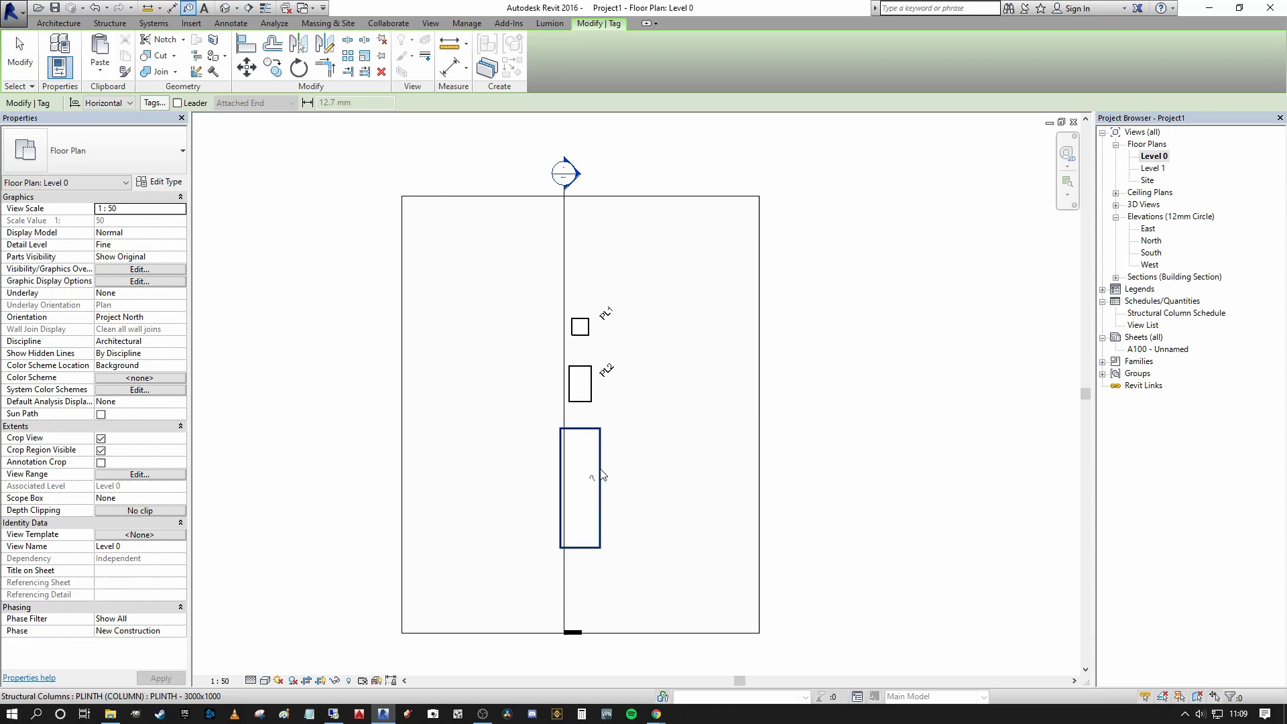
{"action": "scroll", "coordinate": [600, 494], "scroll_direction": "up", "scroll_amount": 1}
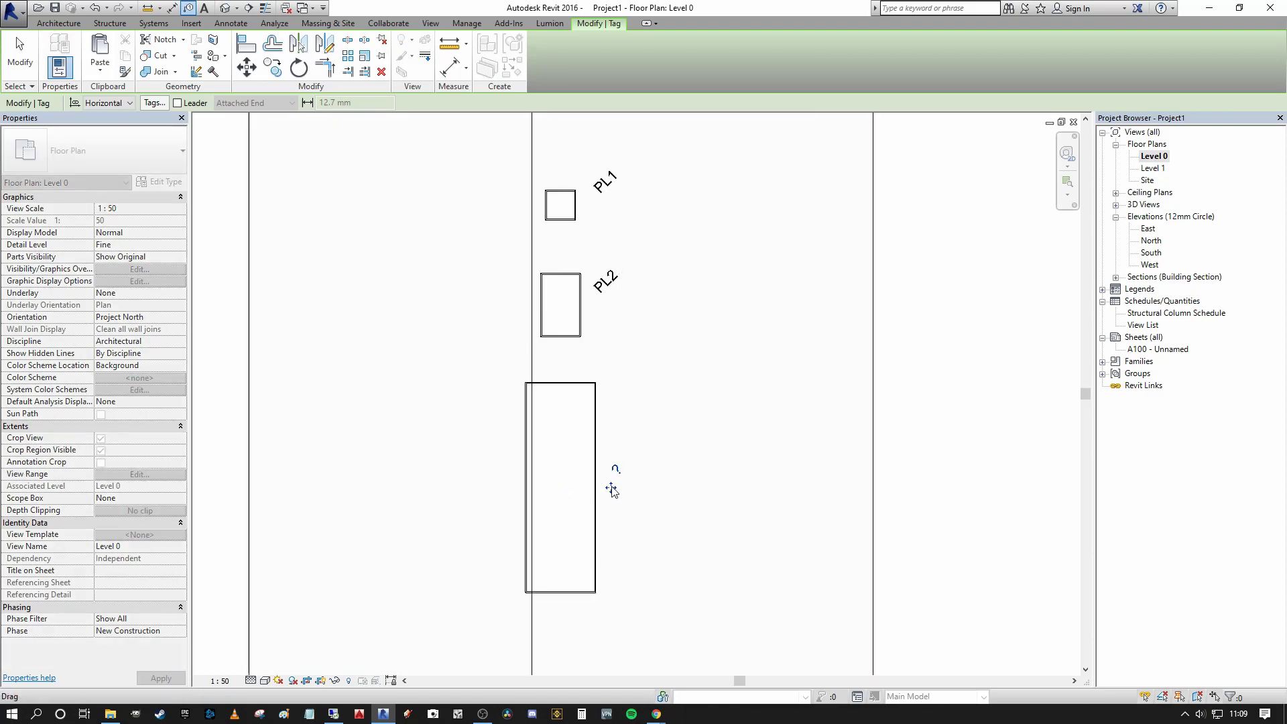
{"action": "scroll", "coordinate": [627, 456], "scroll_direction": "down", "scroll_amount": 1}
{"action": "key", "text": "Escape"}
{"action": "scroll", "coordinate": [590, 511], "scroll_direction": "up", "scroll_amount": 1}
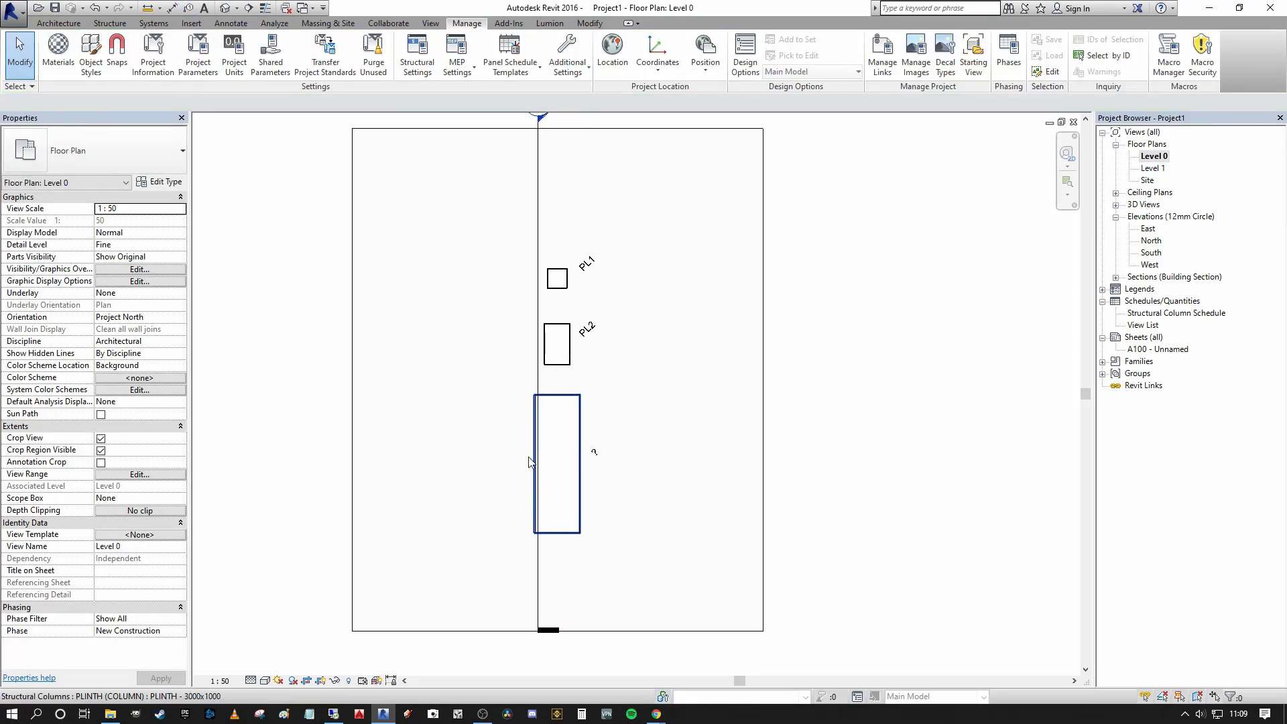
Give the 3000x1000 plinth type the Type Mark PL3.
{"action": "left_click", "coordinate": [582, 428]}
{"action": "left_click", "coordinate": [159, 181]}
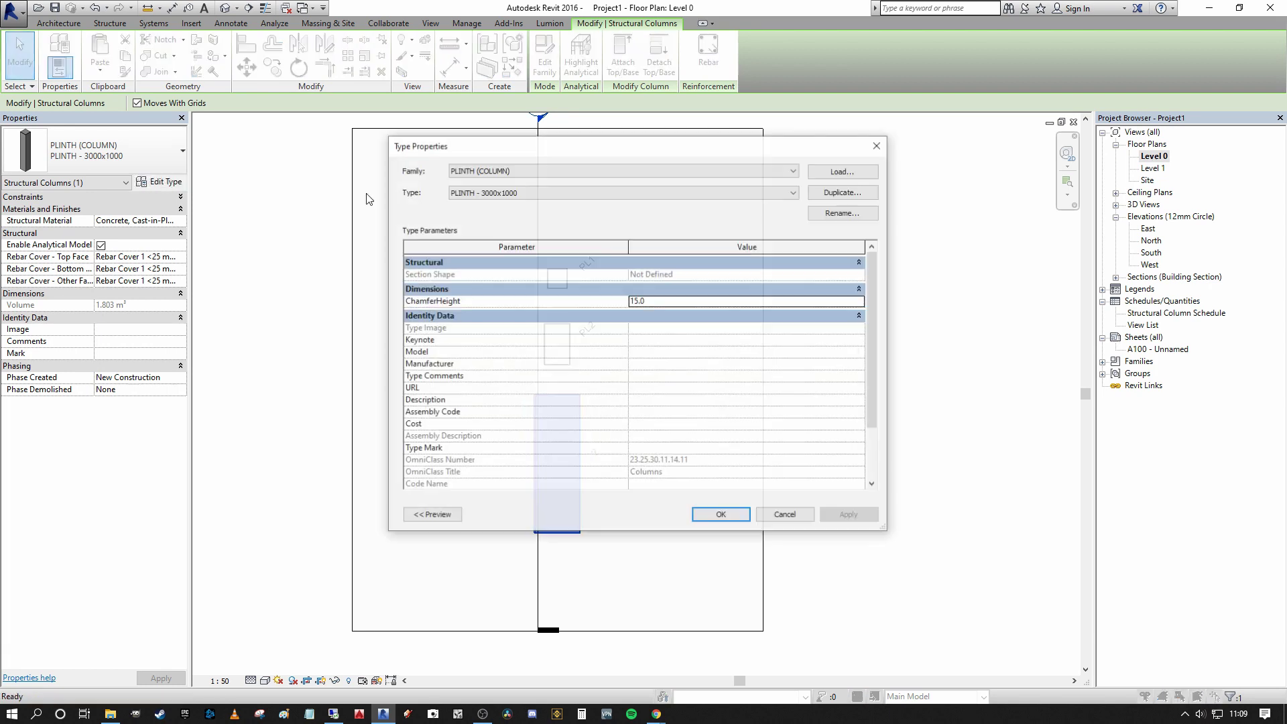
{"action": "scroll", "coordinate": [872, 306], "scroll_direction": "down", "scroll_amount": 2}
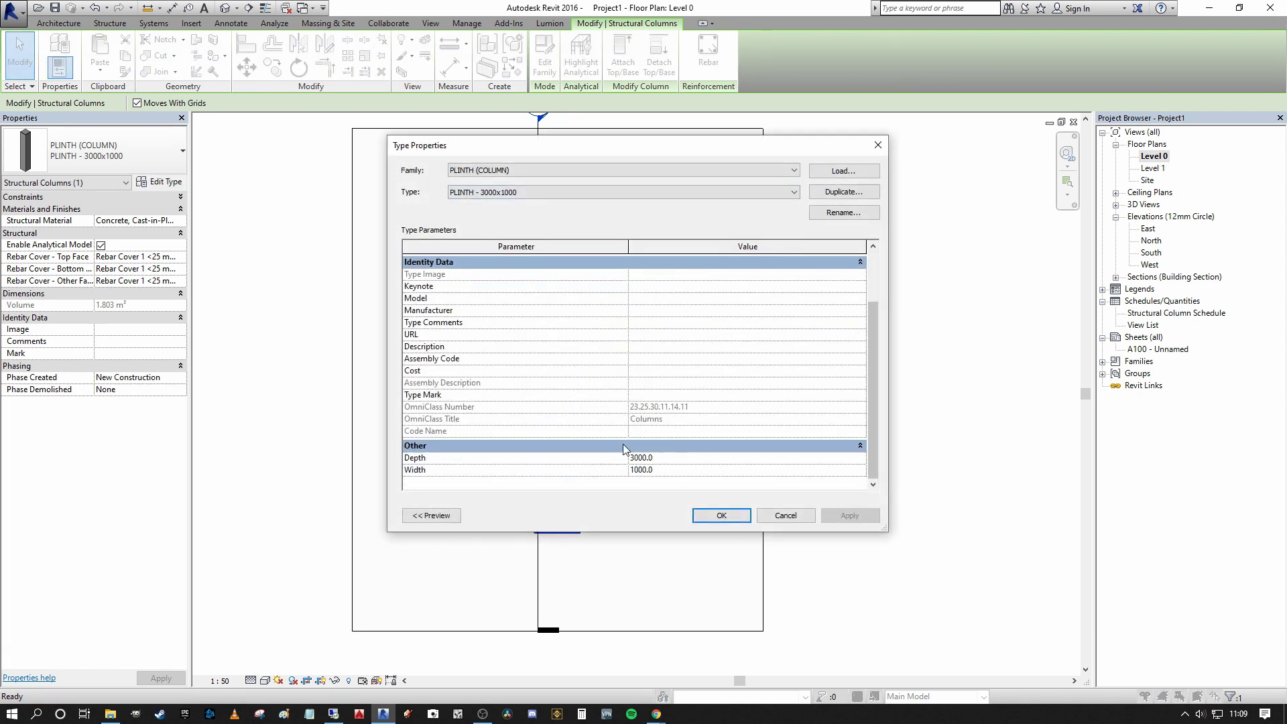
{"action": "left_click", "coordinate": [671, 397]}
{"action": "type", "text": "PL3"}
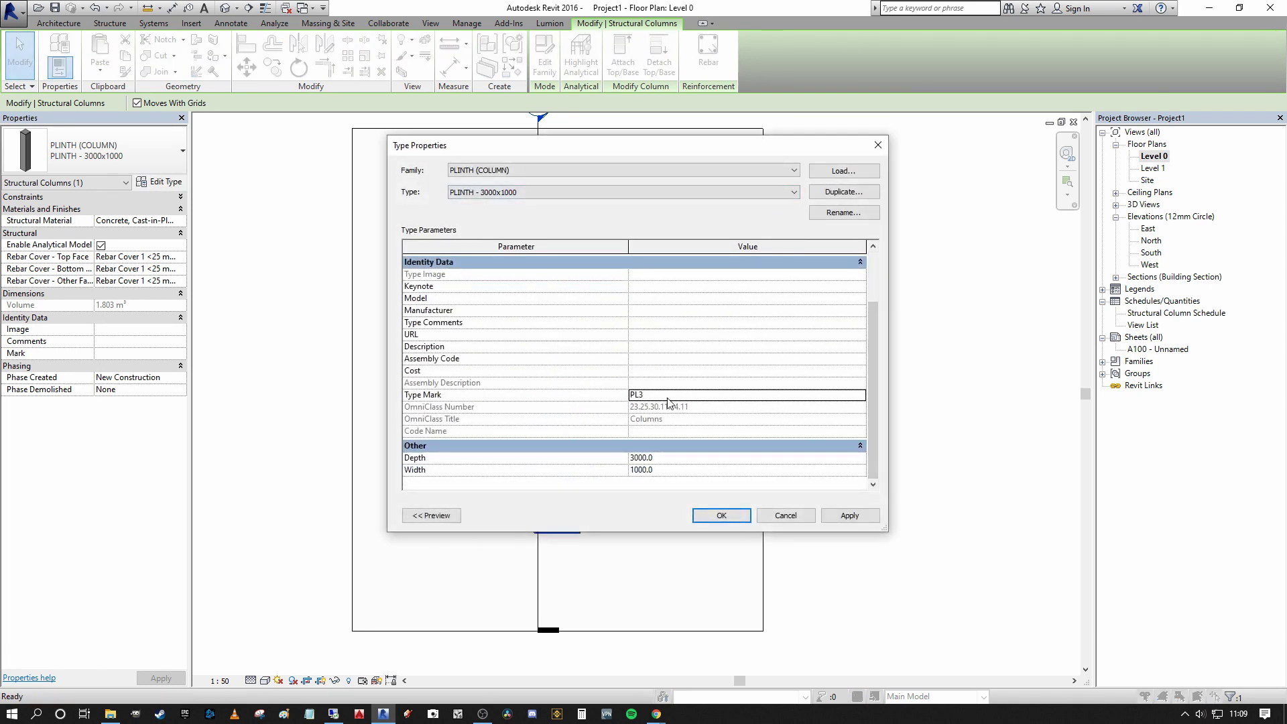
{"action": "left_click", "coordinate": [722, 515]}
{"action": "key", "text": "Escape"}
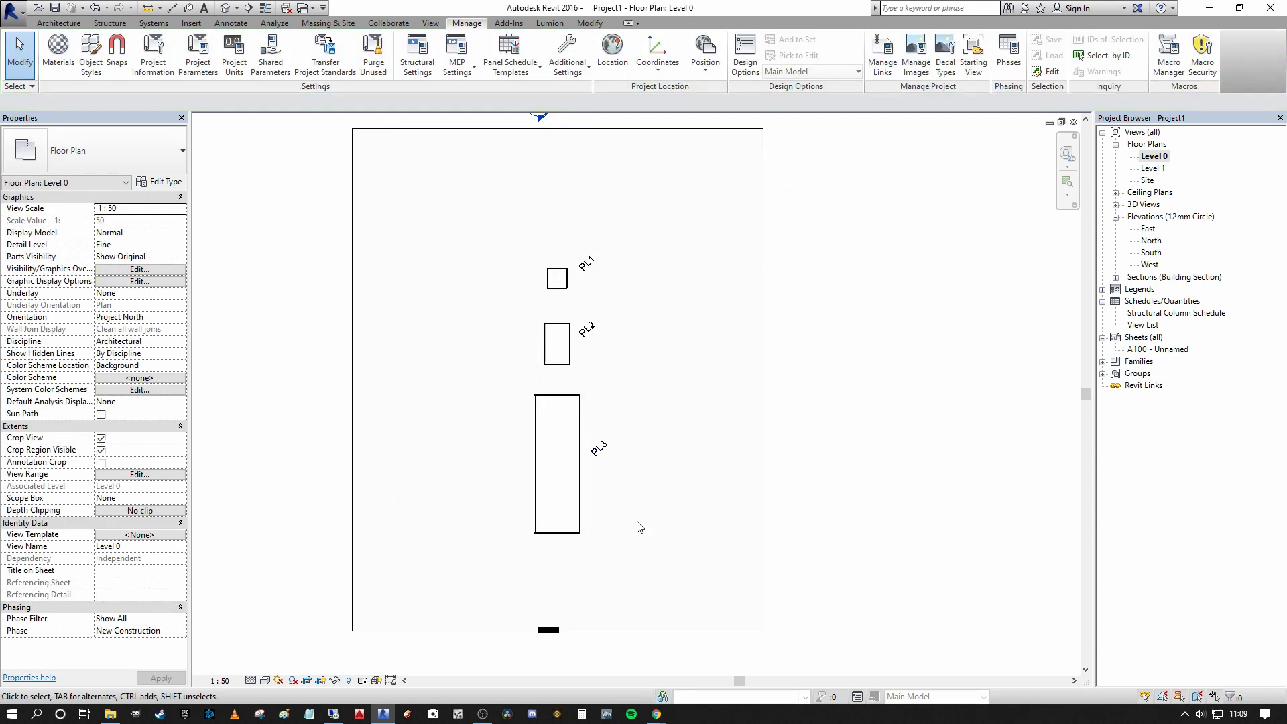
{"action": "scroll", "coordinate": [610, 326], "scroll_direction": "up", "scroll_amount": 2}
{"action": "scroll", "coordinate": [606, 295], "scroll_direction": "down", "scroll_amount": 3}
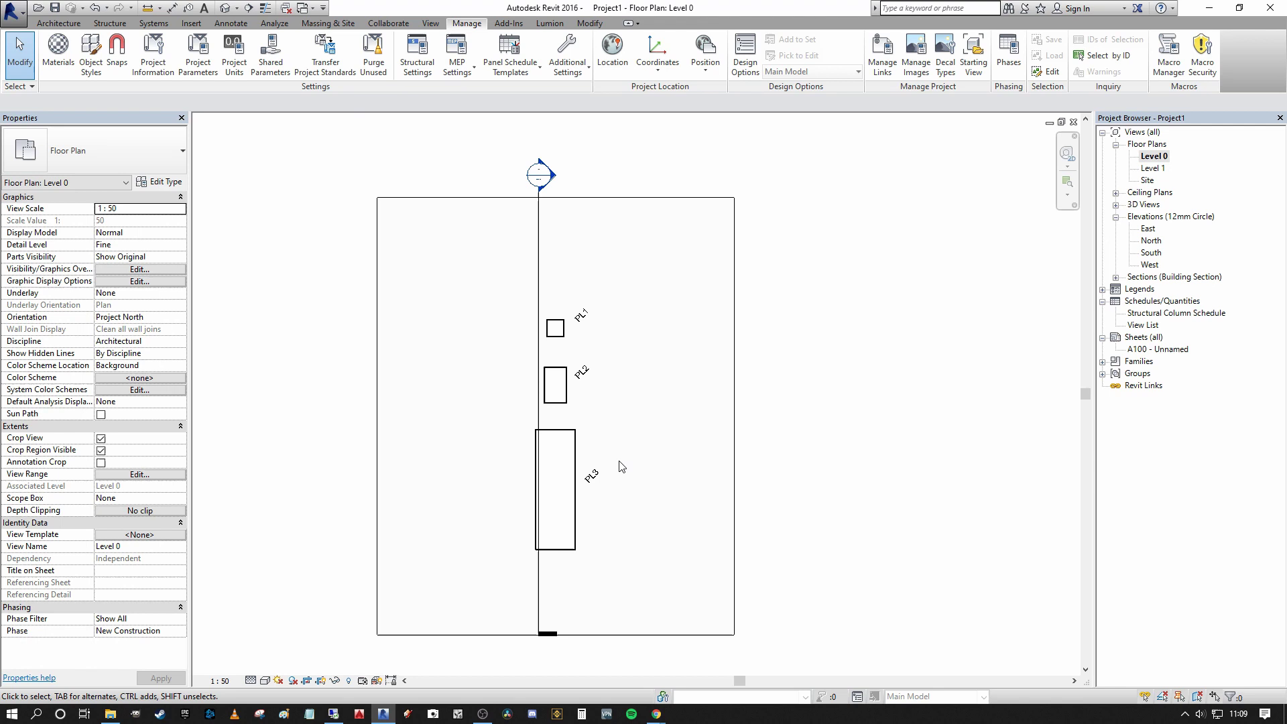
Start placing PLINTH 430x430 structural columns (CL), changing the height from 400.0 to 150.0.
{"action": "scroll", "coordinate": [634, 456], "scroll_direction": "up", "scroll_amount": 1, "text": "ctrl"}
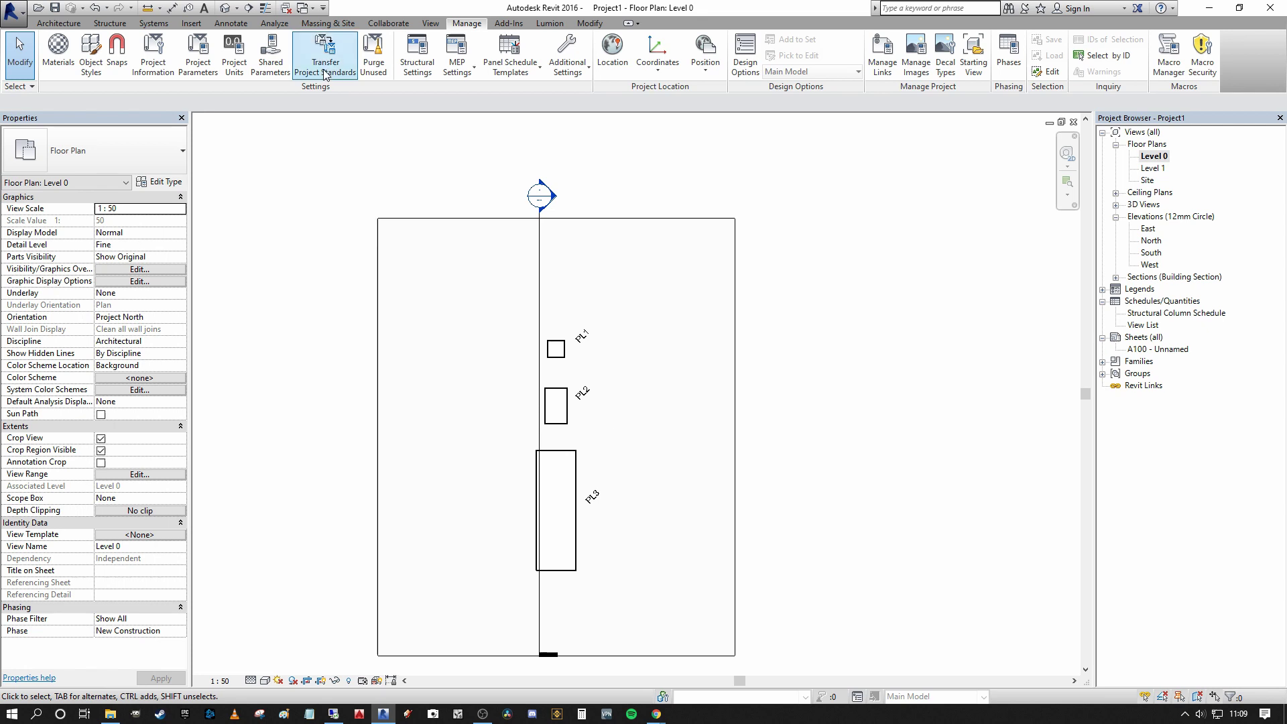
{"action": "left_click", "coordinate": [110, 22]}
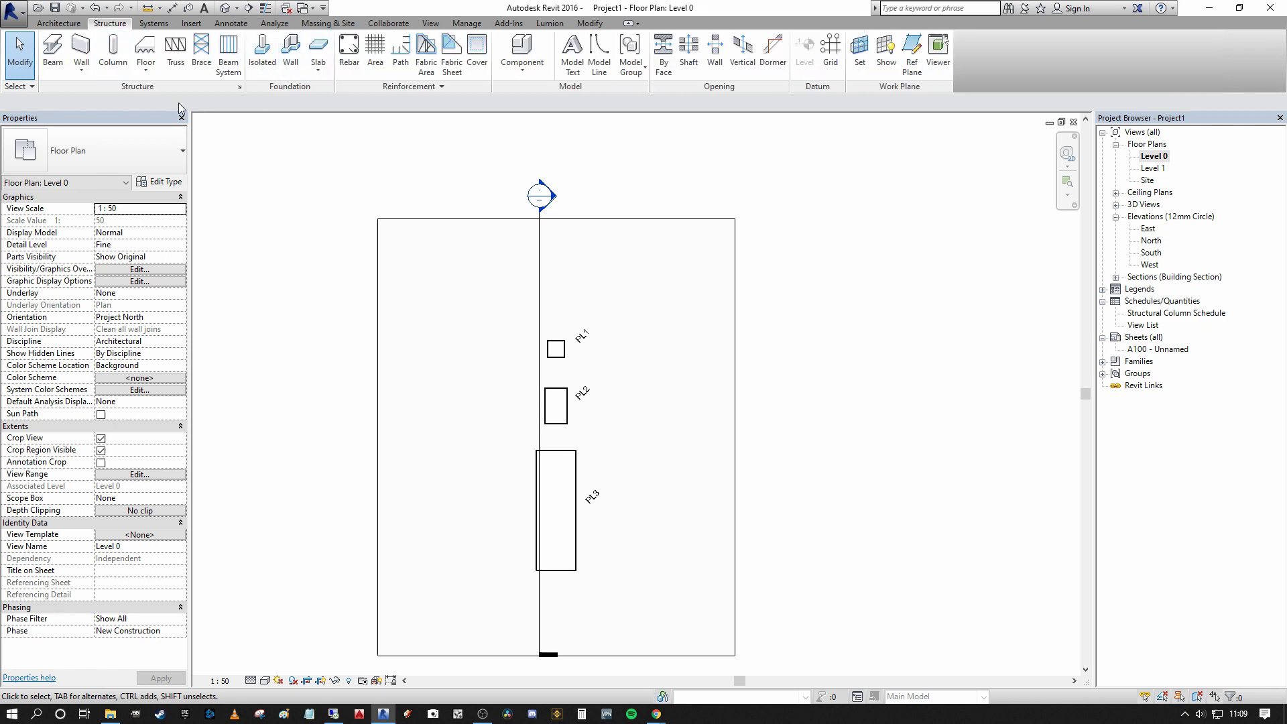
{"action": "left_click", "coordinate": [121, 48]}
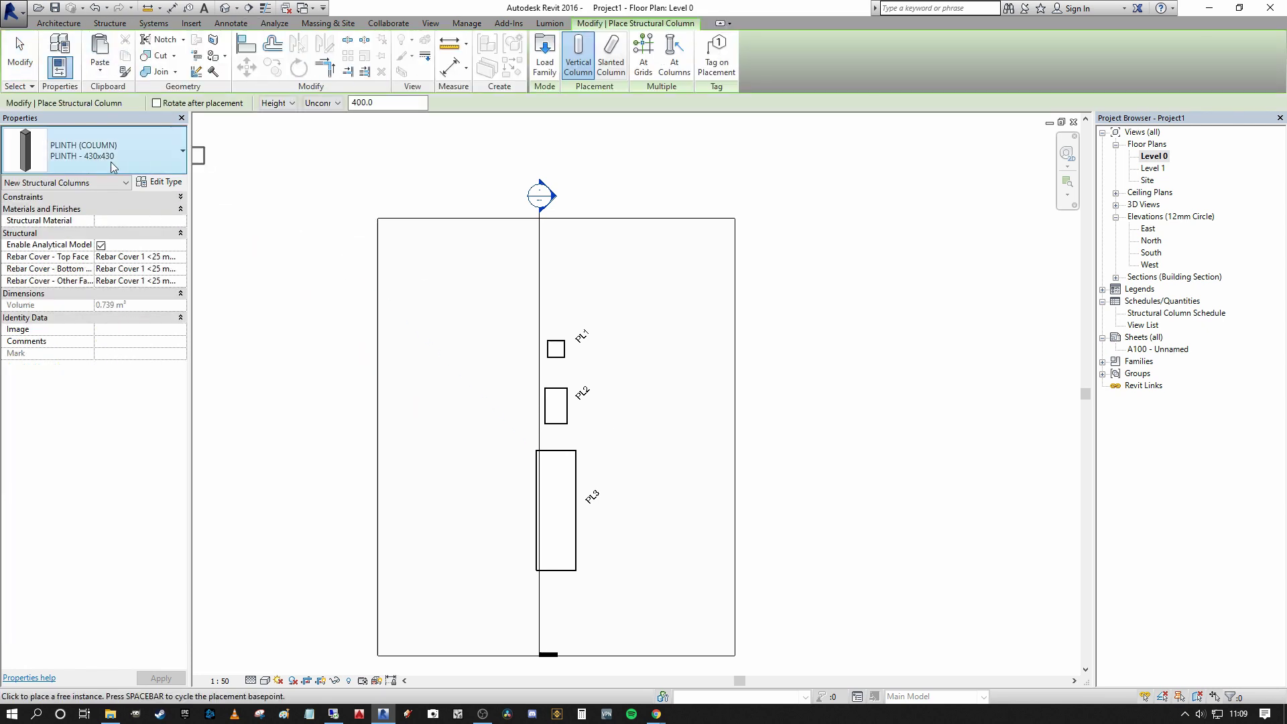
{"action": "key", "text": "Escape"}
{"action": "key", "text": "c"}
{"action": "key", "text": "l"}
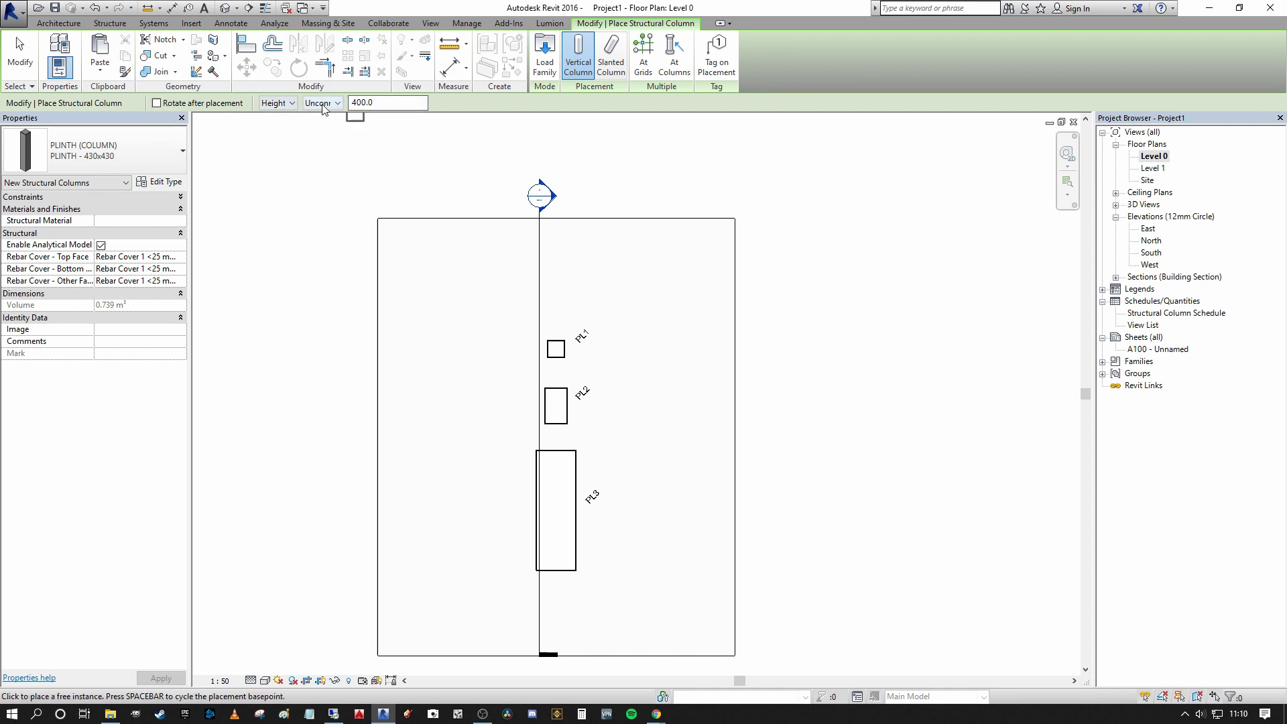
{"action": "left_click", "coordinate": [415, 102]}
{"action": "scroll", "coordinate": [577, 245], "scroll_direction": "up", "scroll_amount": 3}
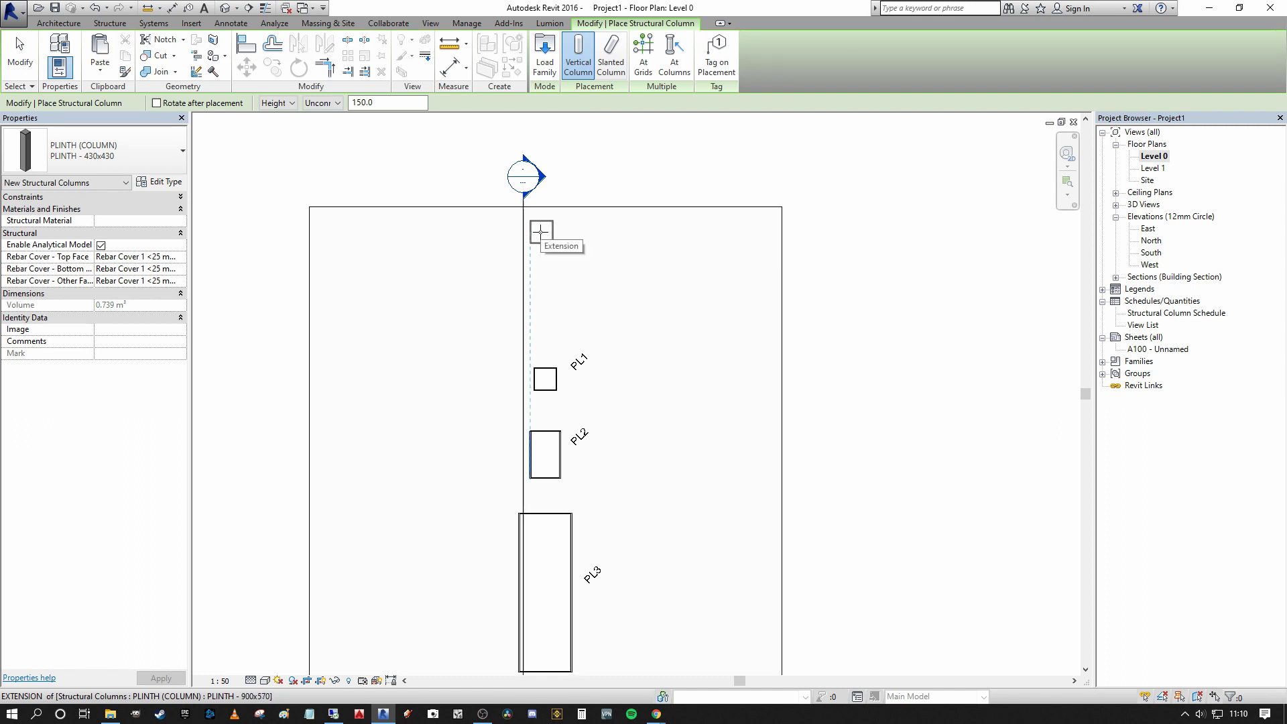
Place four 430x430 plinths on the gridline above PL1.
{"action": "left_click", "coordinate": [541, 231]}
{"action": "left_click", "coordinate": [542, 272]}
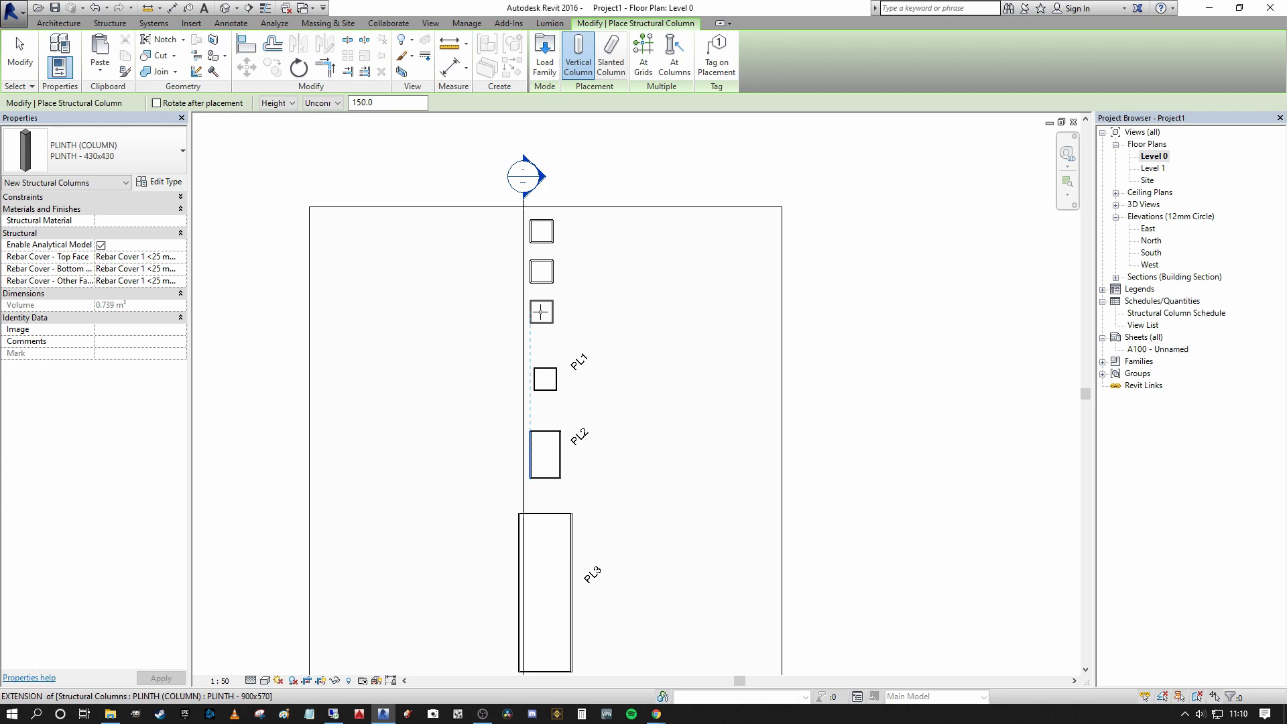
{"action": "left_click", "coordinate": [542, 312]}
{"action": "left_click", "coordinate": [537, 344]}
{"action": "key", "text": "Escape"}
{"action": "key", "text": "Escape"}
Dimension PL1 and the four new plinths with an aligned string and set it to EQ.
{"action": "key", "text": "d"}
{"action": "key", "text": "i"}
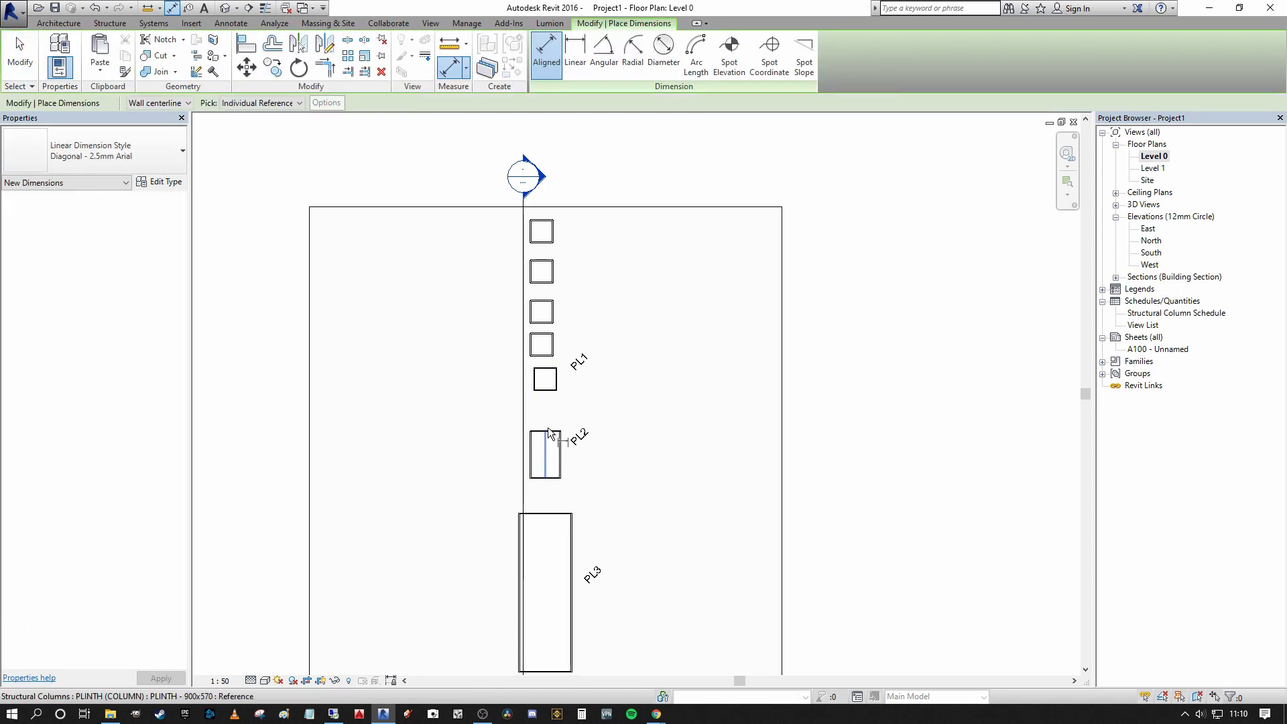
{"action": "left_click", "coordinate": [539, 378]}
{"action": "left_click", "coordinate": [539, 344]}
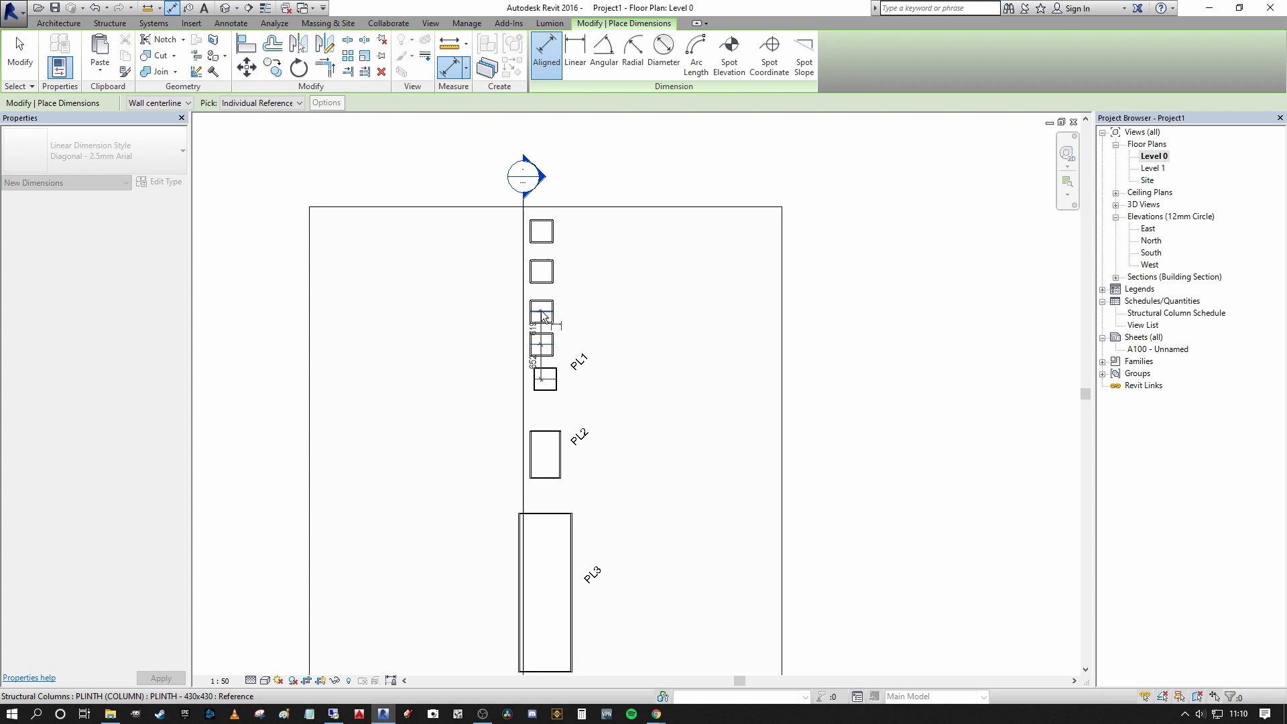
{"action": "left_click", "coordinate": [540, 312]}
{"action": "left_click", "coordinate": [541, 272]}
{"action": "left_click", "coordinate": [541, 231]}
{"action": "left_click", "coordinate": [486, 245]}
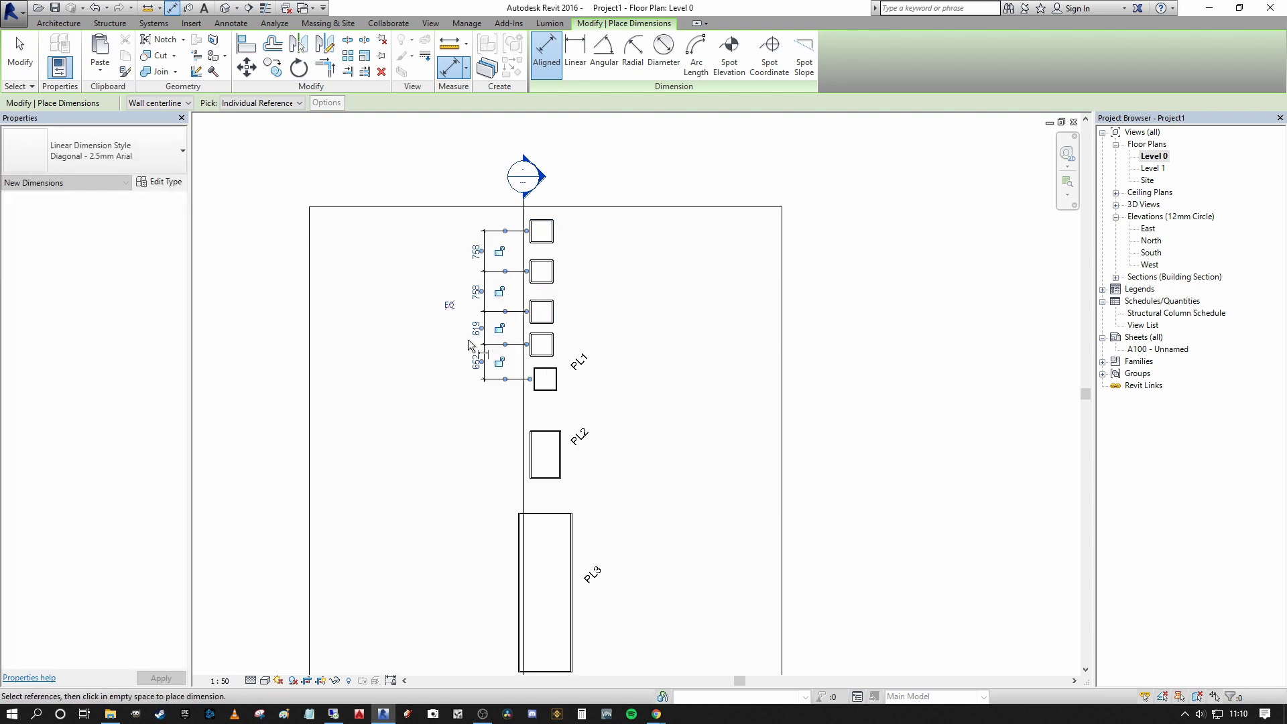
{"action": "key", "text": "Escape"}
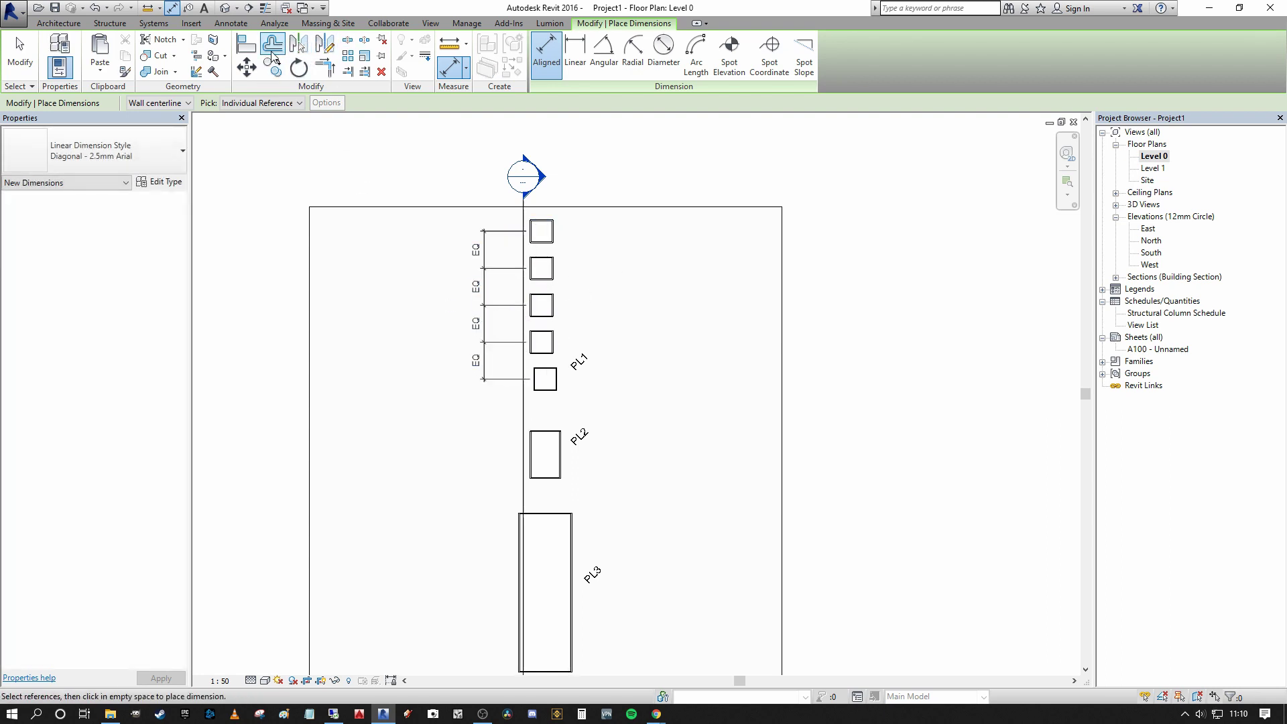
Align the four new plinths to PL1's centre line using multiple alignment.
{"action": "key", "text": "a"}
{"action": "key", "text": "l"}
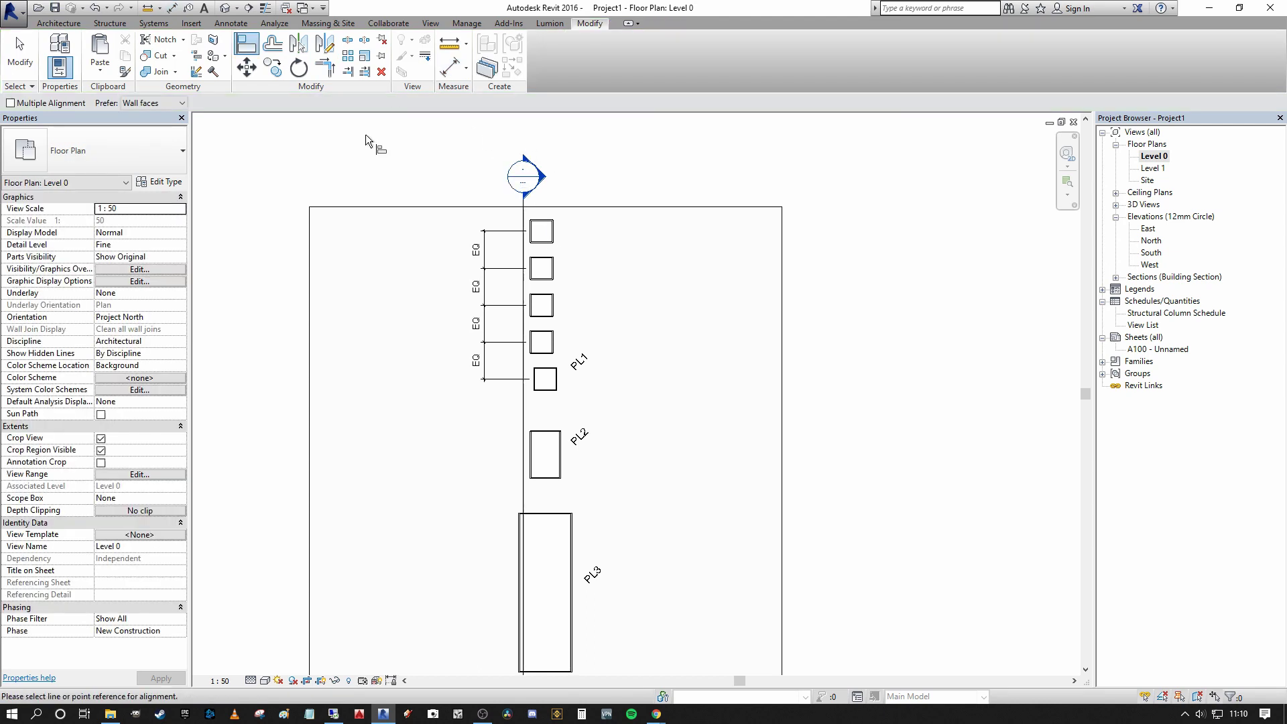
{"action": "left_click", "coordinate": [34, 107]}
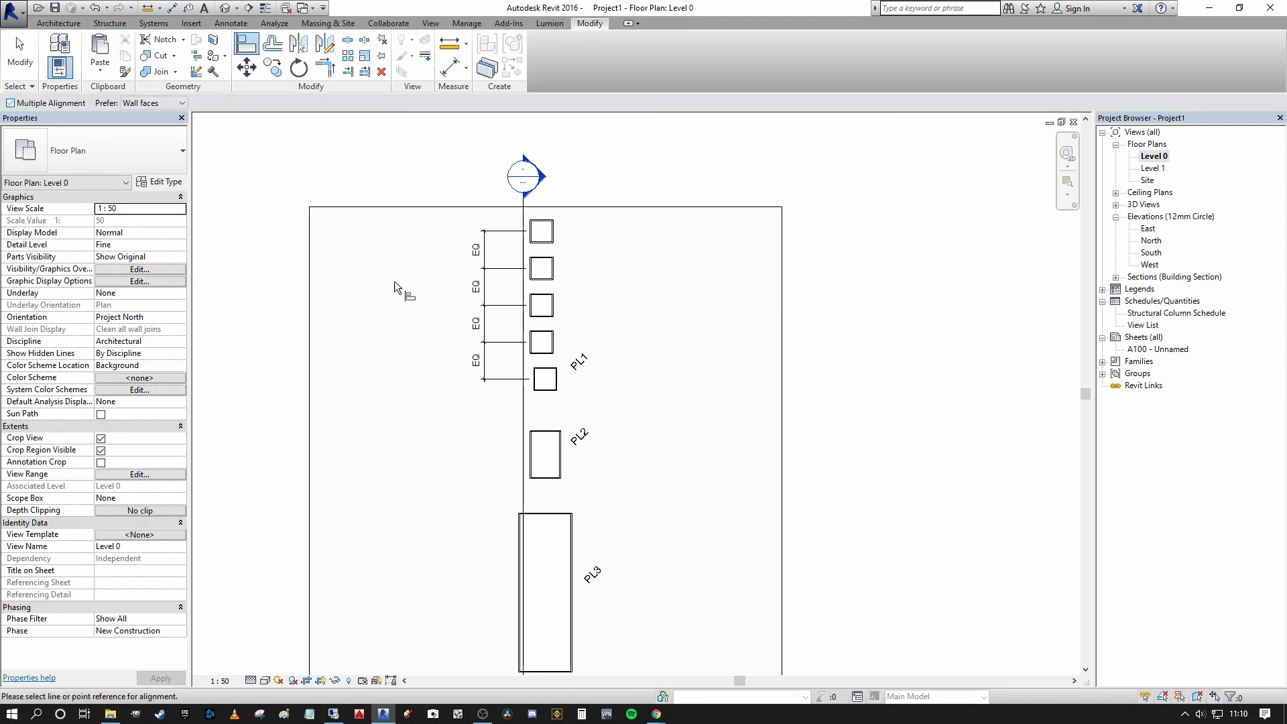
{"action": "left_click", "coordinate": [545, 379]}
{"action": "left_click", "coordinate": [539, 346]}
{"action": "left_click", "coordinate": [542, 305]}
{"action": "left_click", "coordinate": [541, 268]}
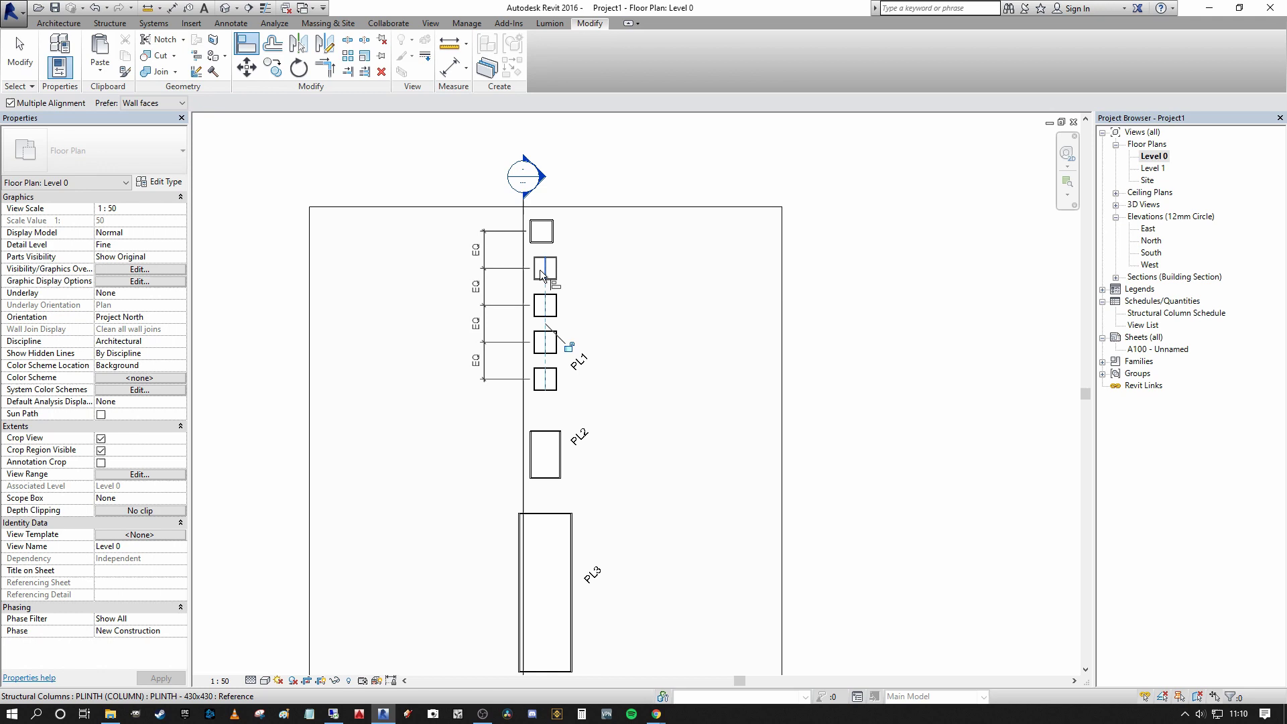
{"action": "left_click", "coordinate": [541, 231]}
{"action": "key", "text": "Escape"}
{"action": "key", "text": "Escape"}
Delete the EQ dimension string and unconstrain the equal spacing.
{"action": "scroll", "coordinate": [725, 315], "scroll_direction": "down", "scroll_amount": 1}
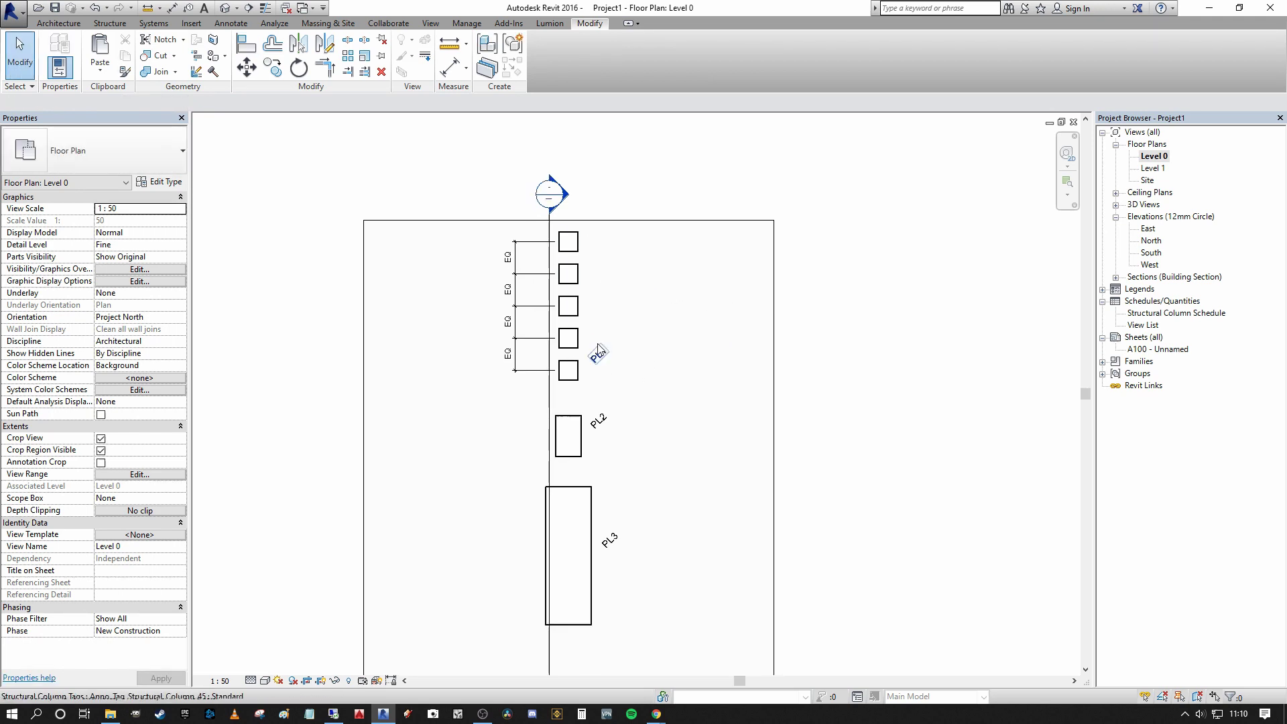
{"action": "left_click", "coordinate": [518, 305]}
{"action": "key", "text": "Delete"}
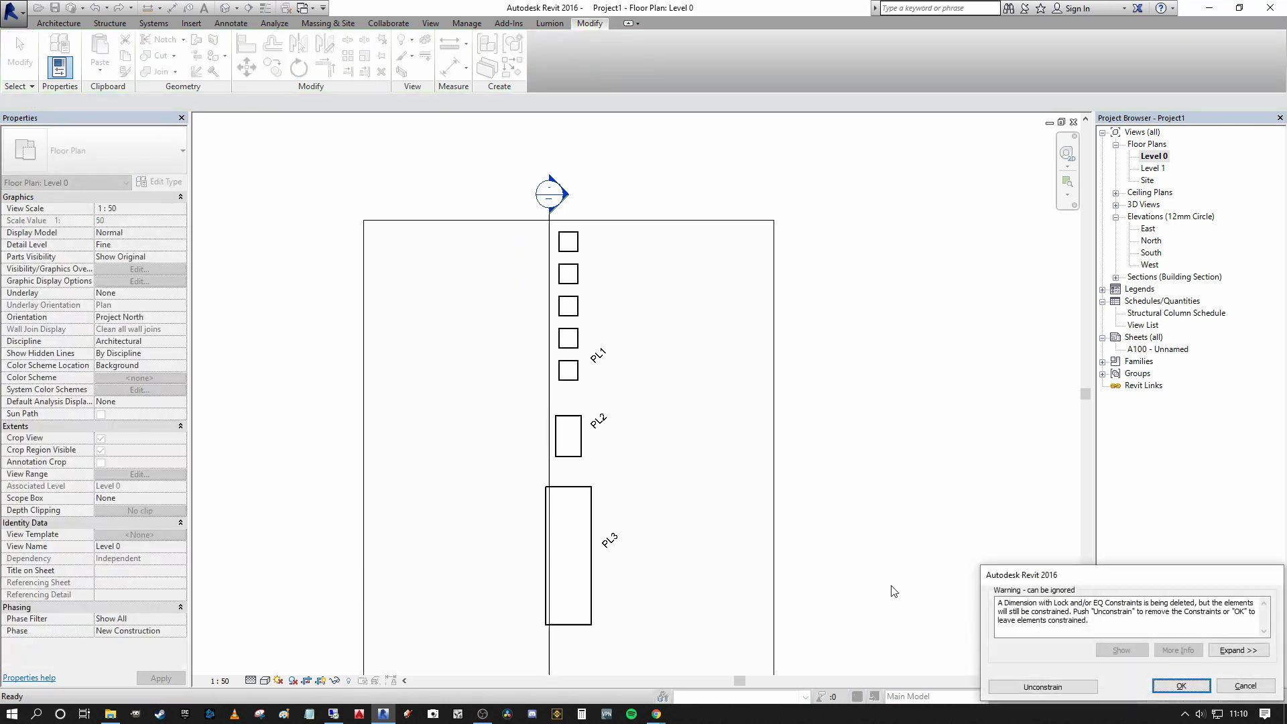
{"action": "left_click", "coordinate": [1044, 686]}
Open the Section 1 view and cancel a trial aligned dimension.
{"action": "double_click", "coordinate": [571, 195]}
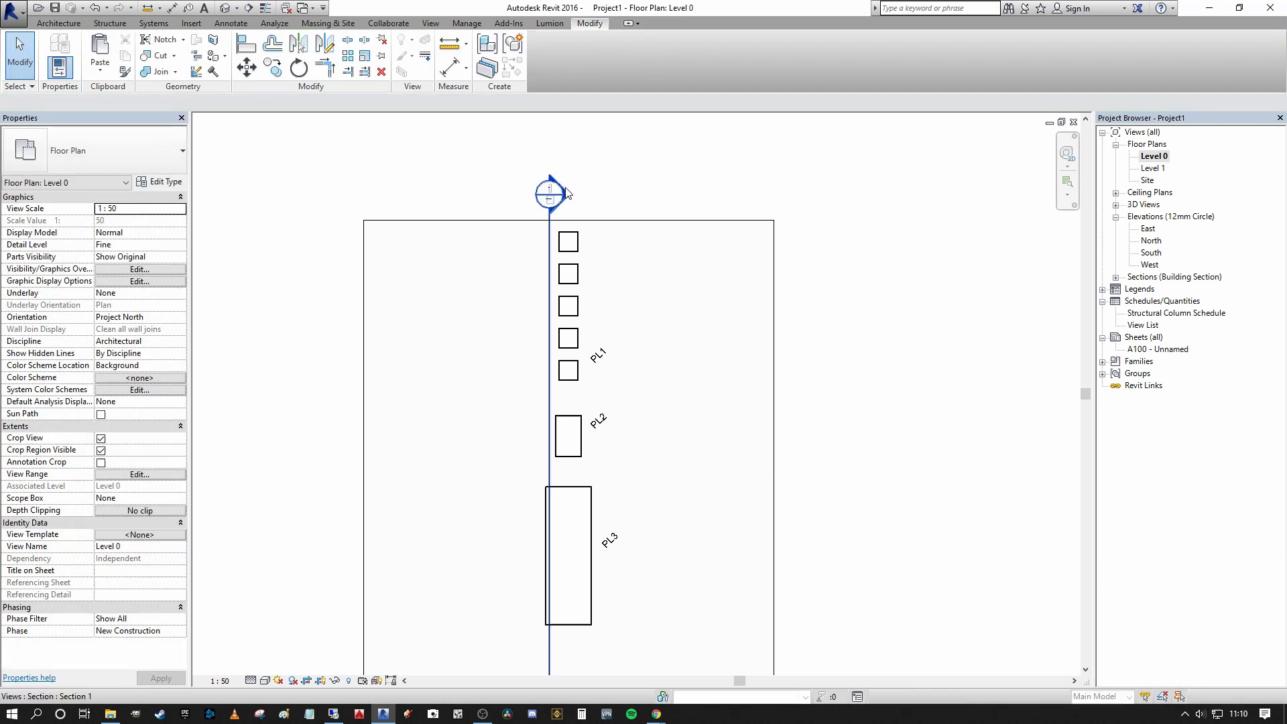
{"action": "scroll", "coordinate": [378, 377], "scroll_direction": "up", "scroll_amount": 4}
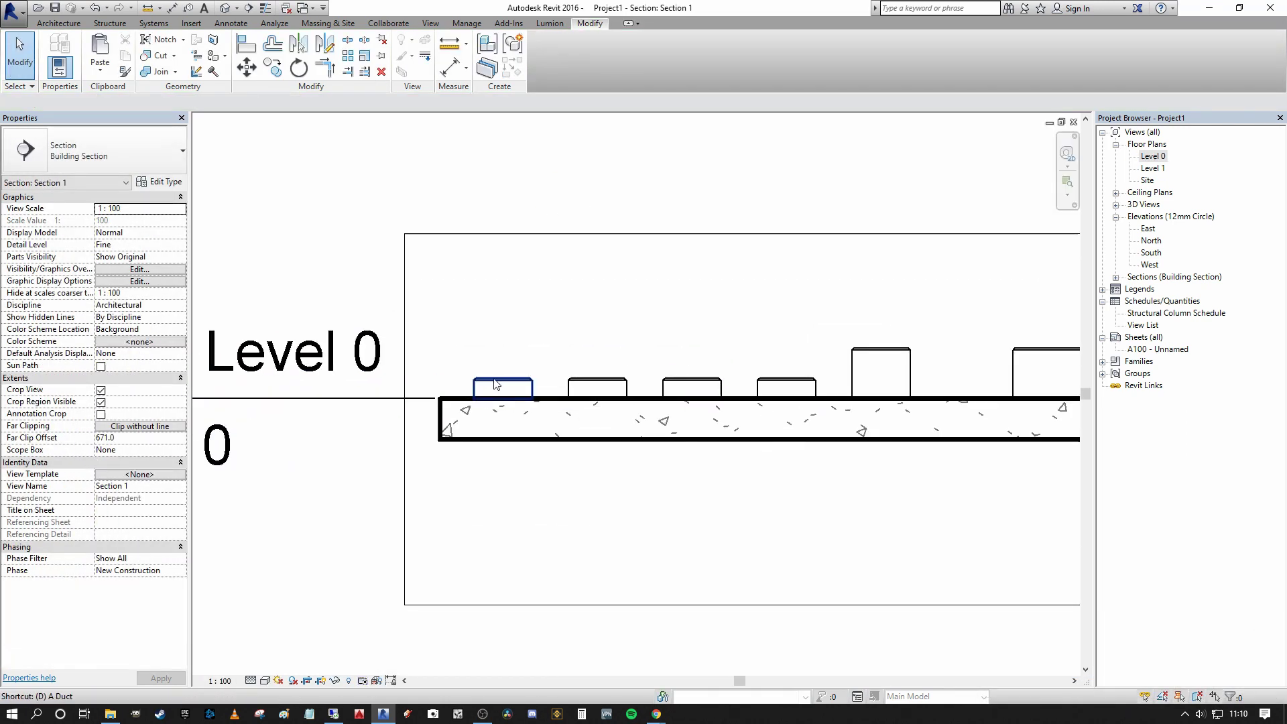
{"action": "key", "text": "d"}
{"action": "key", "text": "i"}
{"action": "scroll", "coordinate": [492, 380], "scroll_direction": "up", "scroll_amount": 5}
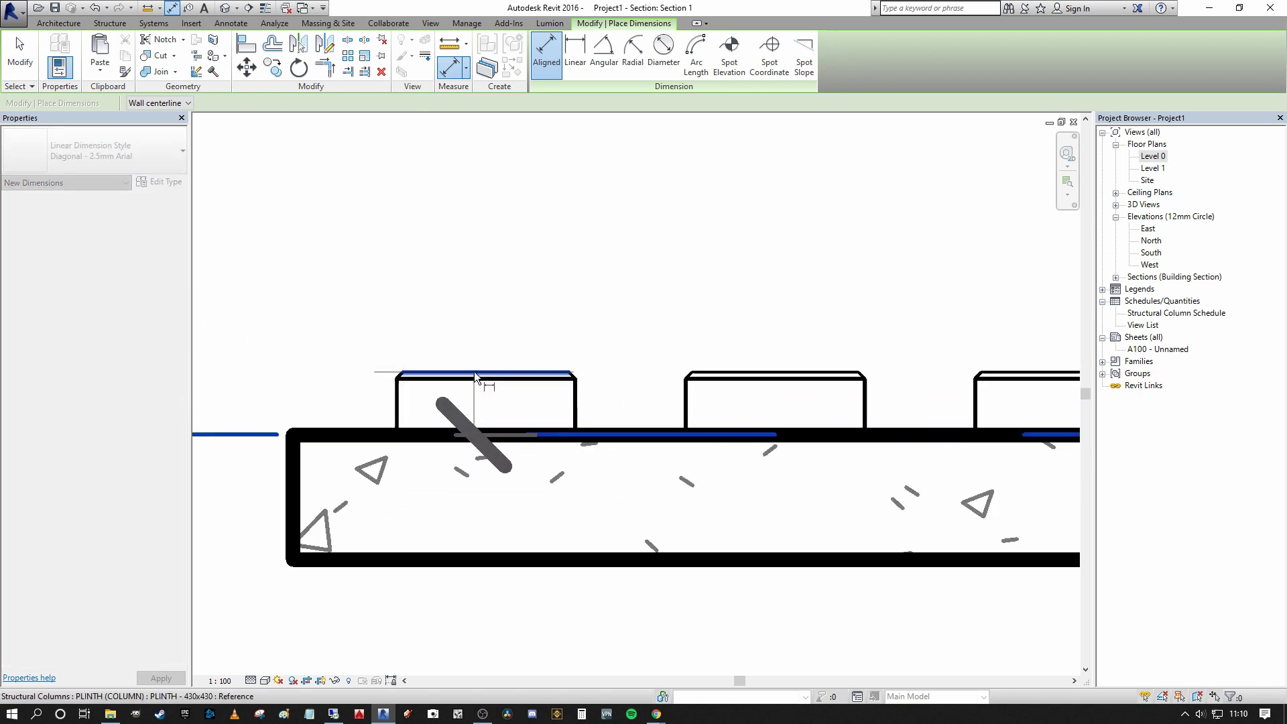
{"action": "scroll", "coordinate": [399, 341], "scroll_direction": "down", "scroll_amount": 5}
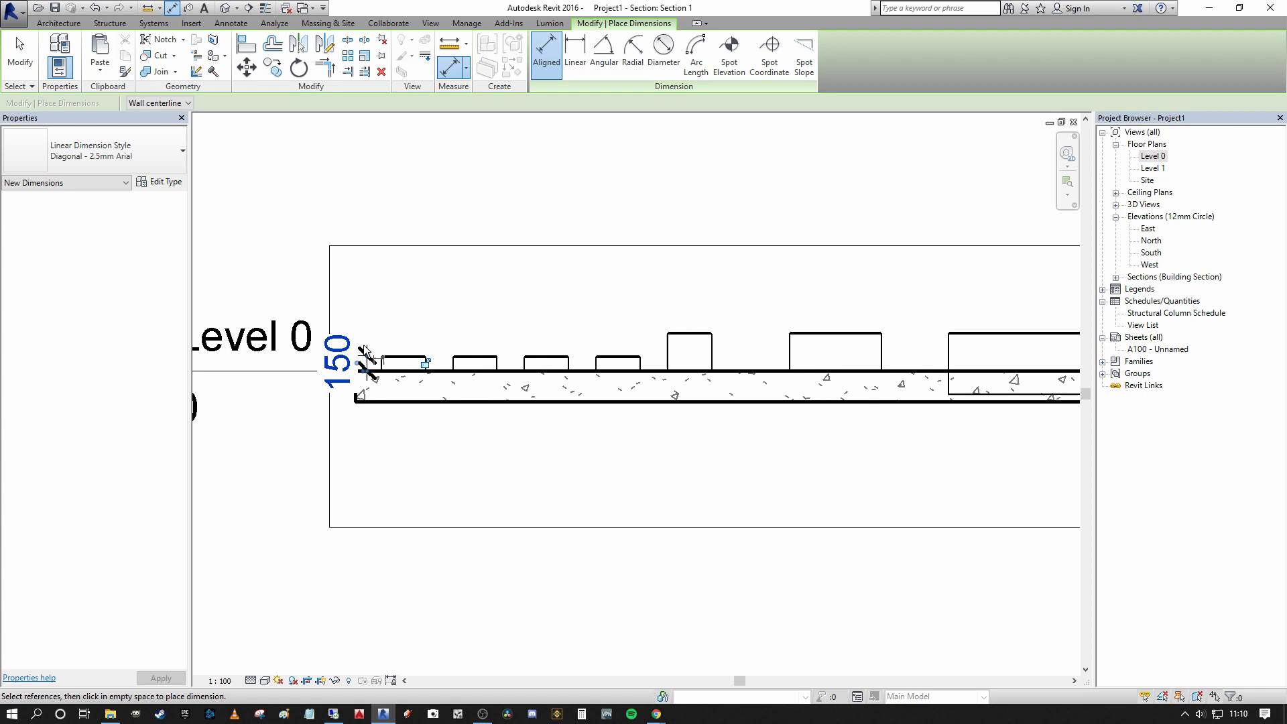
{"action": "key", "text": "Escape"}
{"action": "key", "text": "Escape"}
Pan the section to inspect the 3000x1000 plinth on the slab, then deselect it.
{"action": "middle_click_drag", "start_coordinate": [536, 316], "coordinate": [511, 325]}
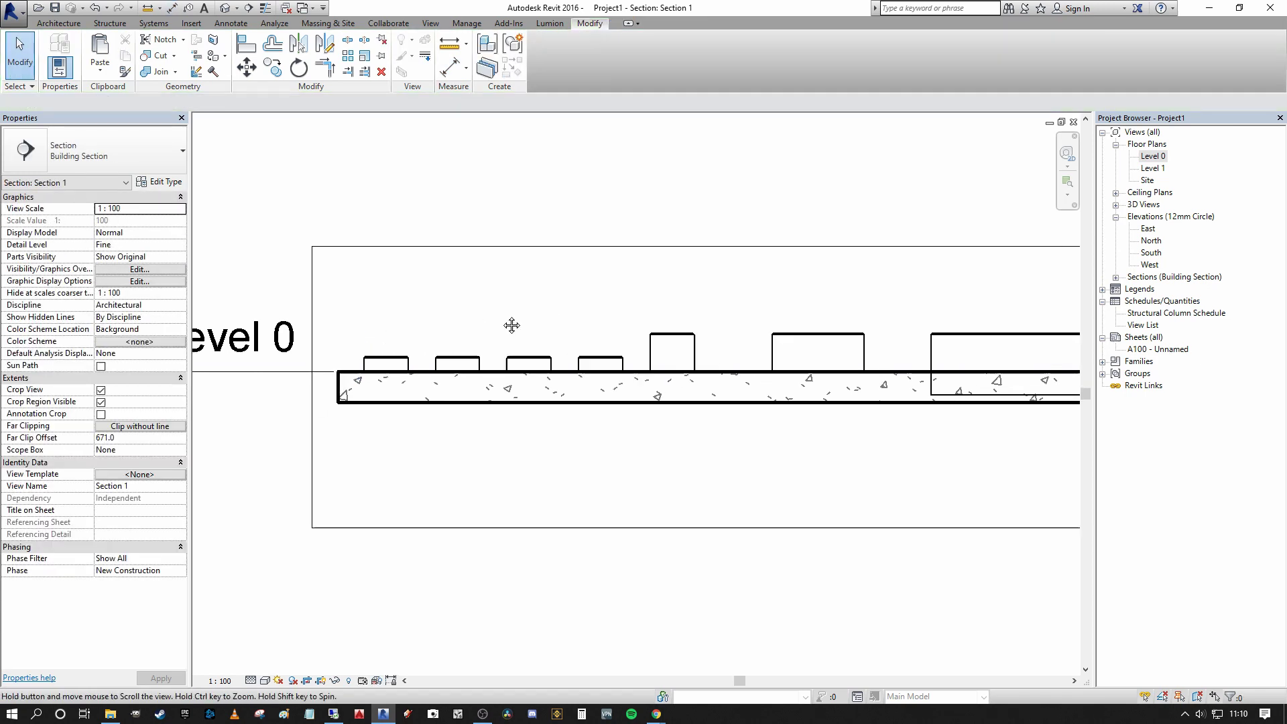
{"action": "scroll", "coordinate": [612, 307], "scroll_direction": "down", "scroll_amount": 2}
{"action": "middle_click_drag", "start_coordinate": [612, 308], "coordinate": [455, 363]}
{"action": "left_click", "coordinate": [698, 388]}
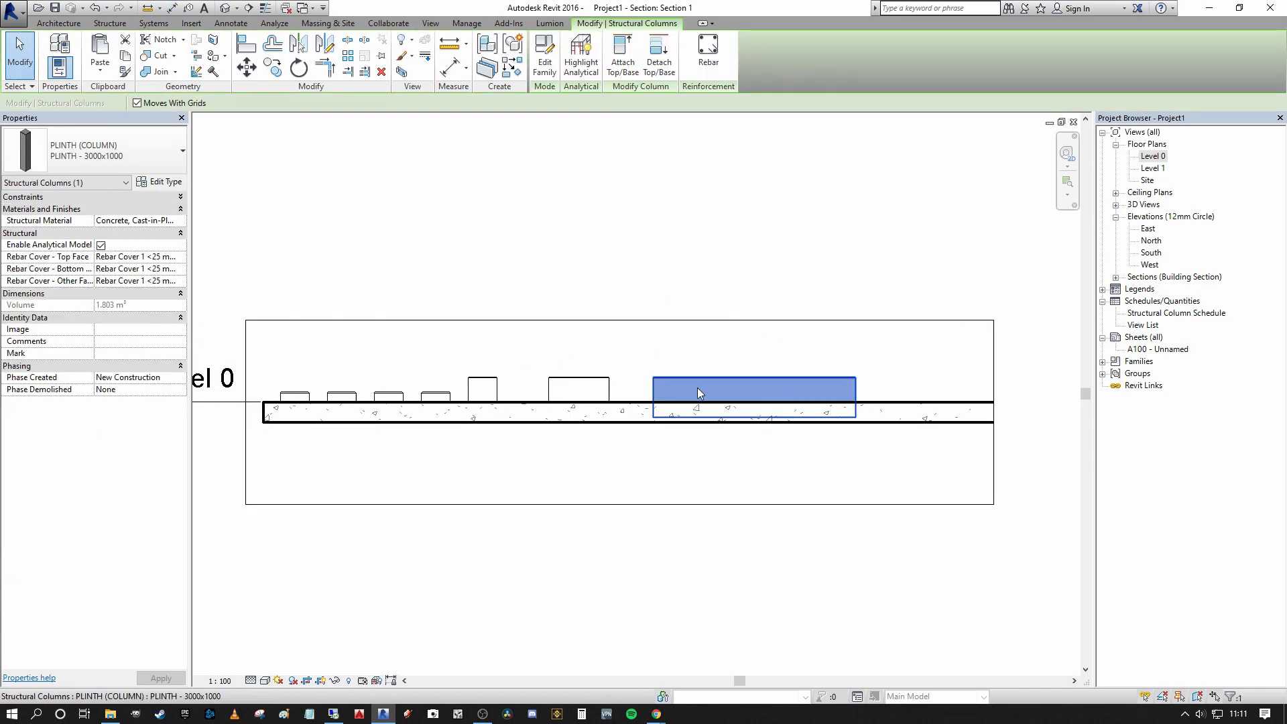
{"action": "scroll", "coordinate": [902, 392], "scroll_direction": "up", "scroll_amount": 2}
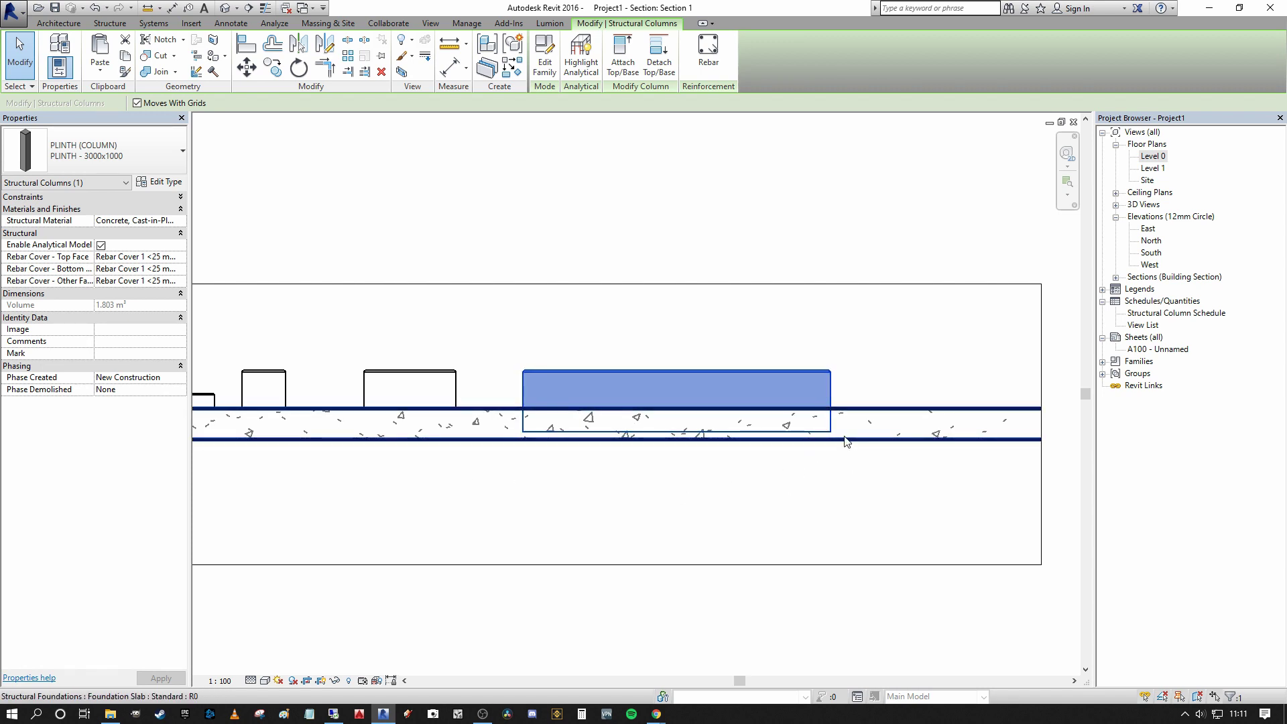
{"action": "scroll", "coordinate": [846, 442], "scroll_direction": "up", "scroll_amount": 2}
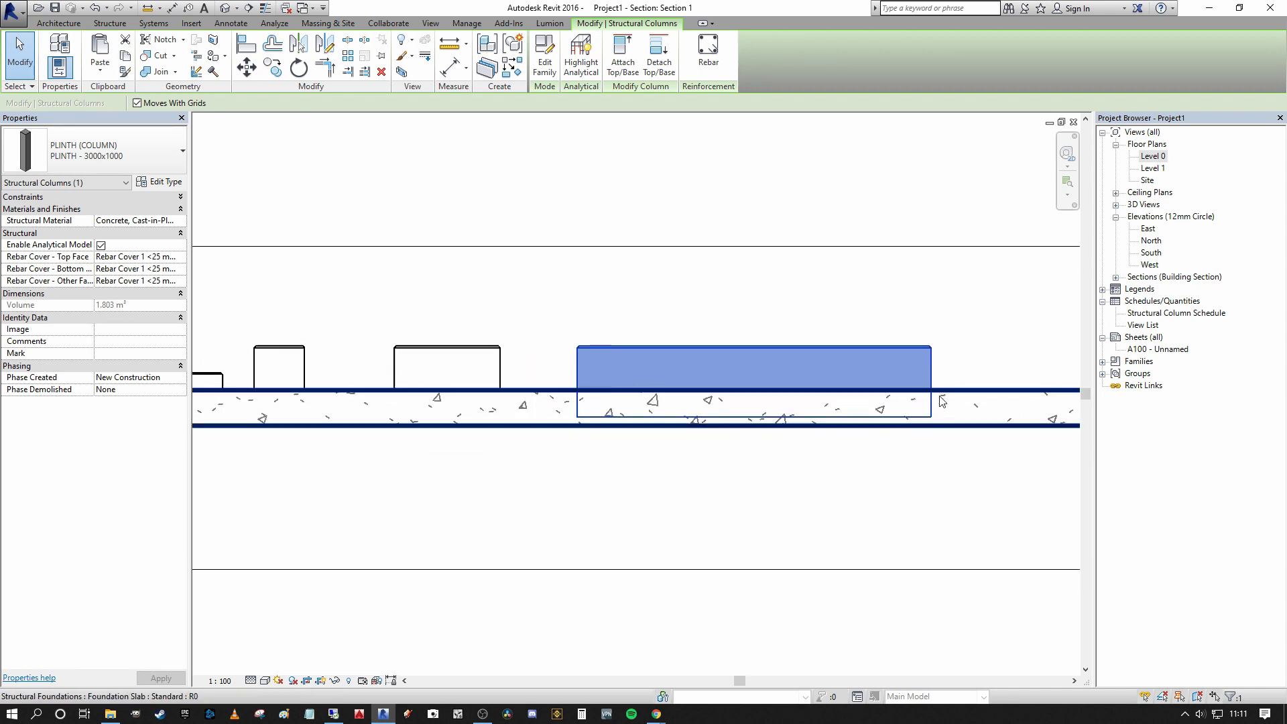
{"action": "middle_click_drag", "start_coordinate": [915, 332], "coordinate": [898, 343]}
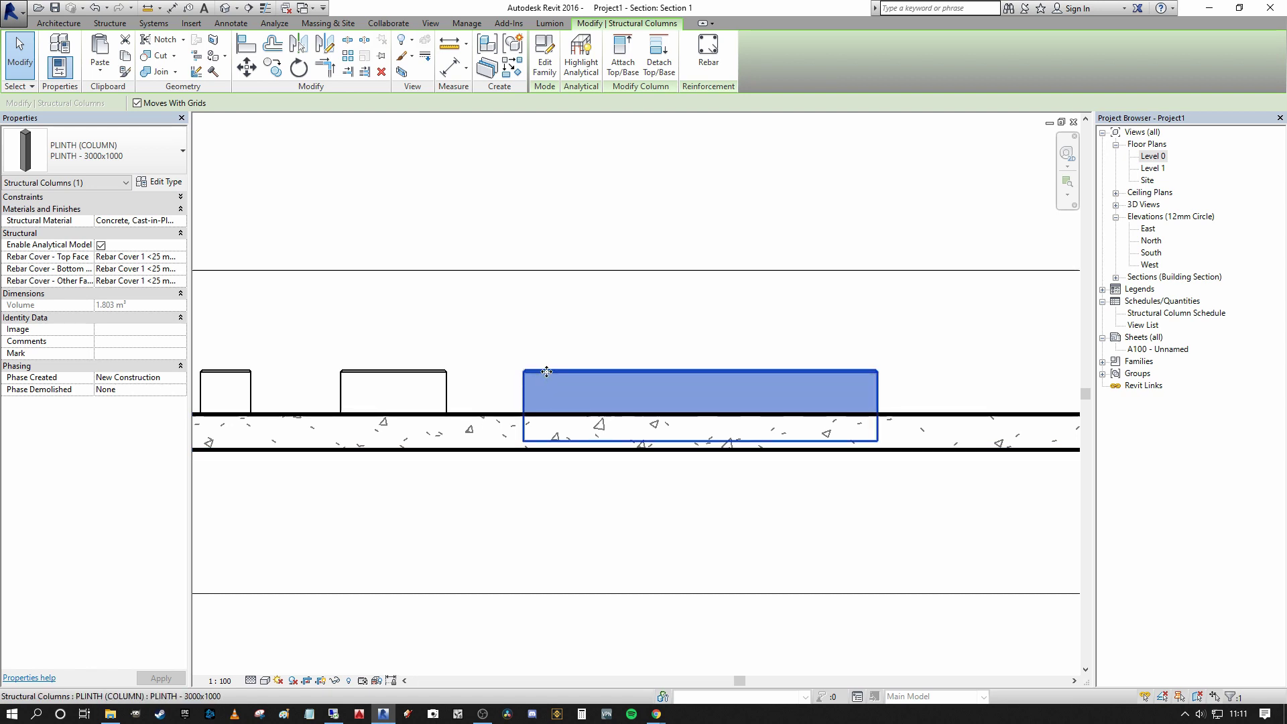
{"action": "left_click", "coordinate": [554, 322]}
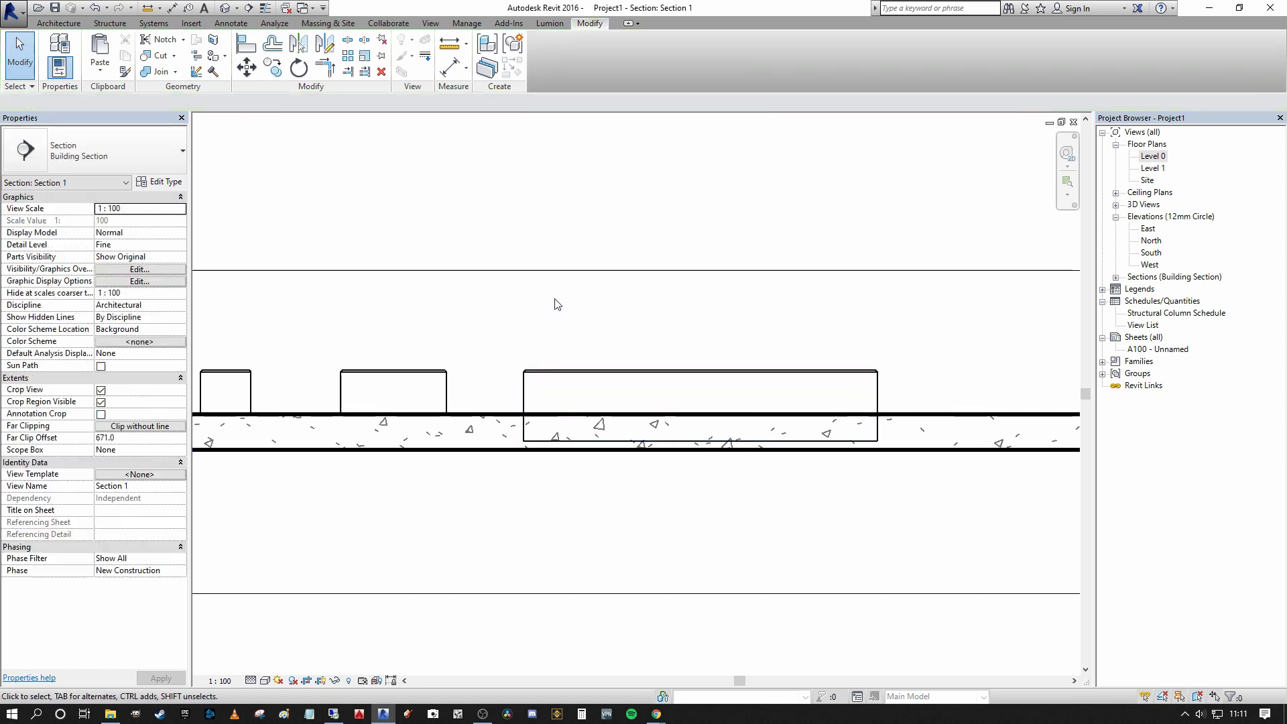
{"action": "left_click", "coordinate": [575, 372]}
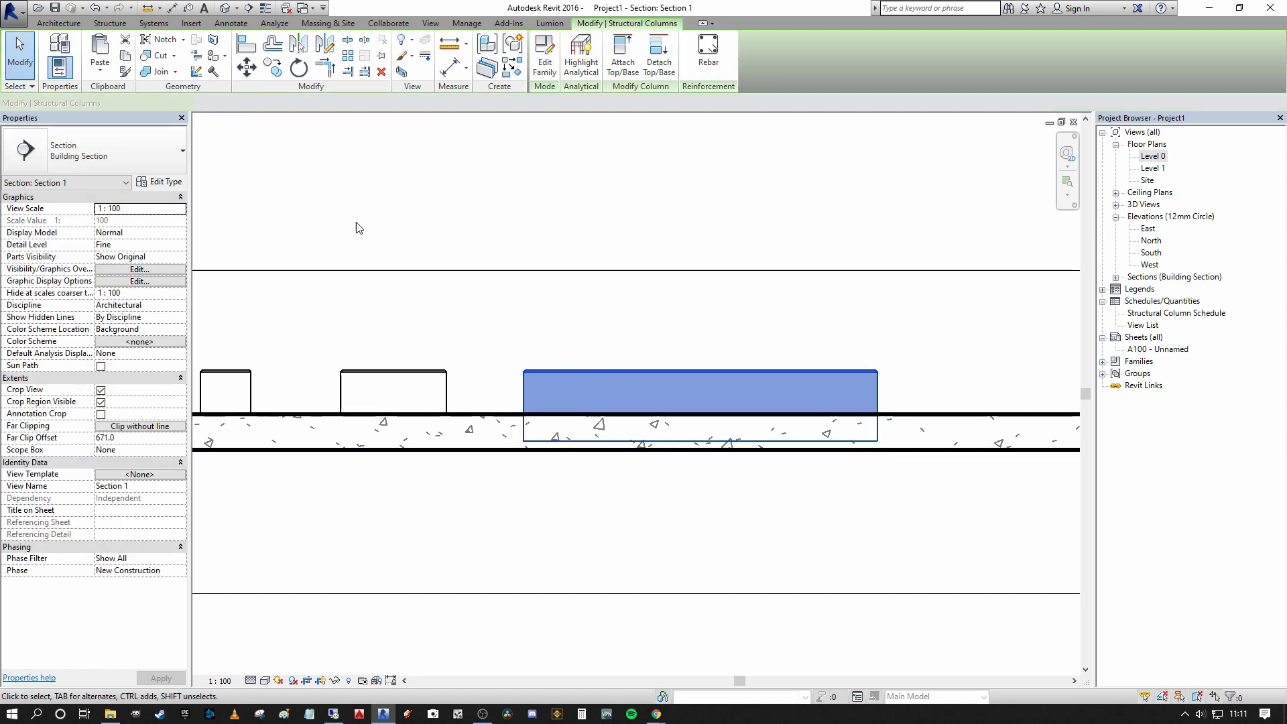
{"action": "left_click", "coordinate": [152, 70]}
{"action": "left_click", "coordinate": [511, 417]}
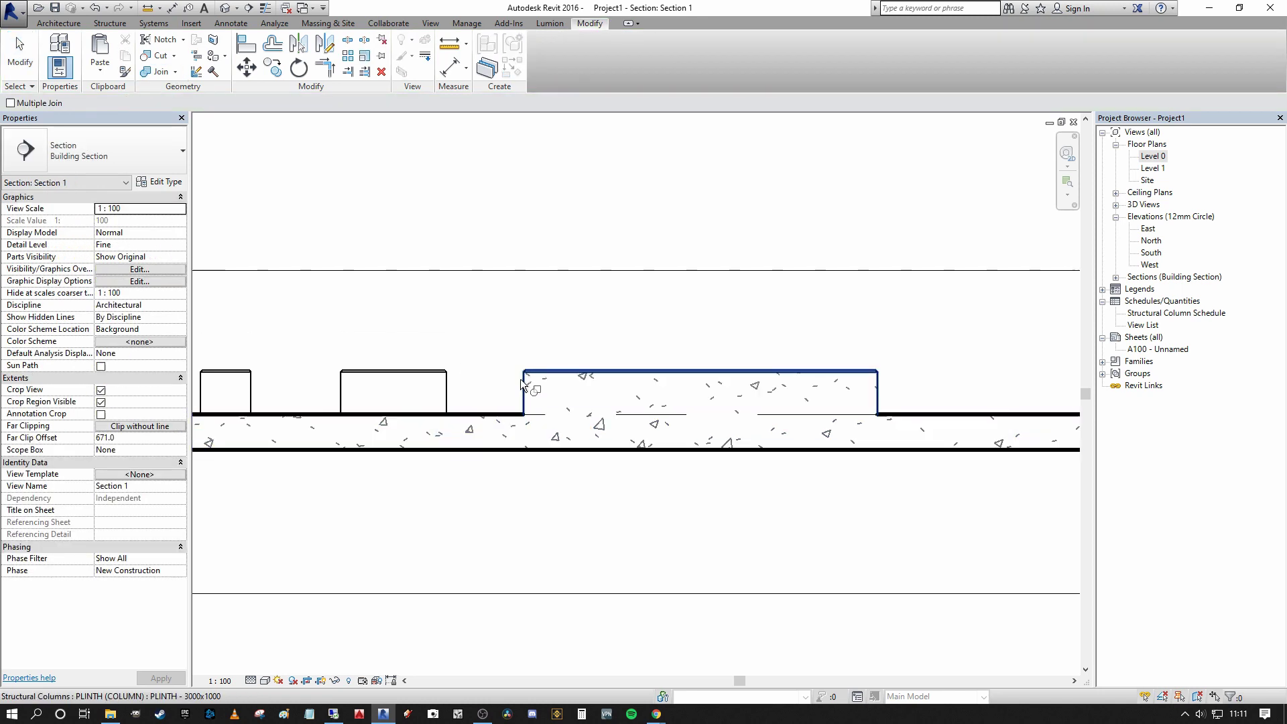
{"action": "key", "text": "Escape"}
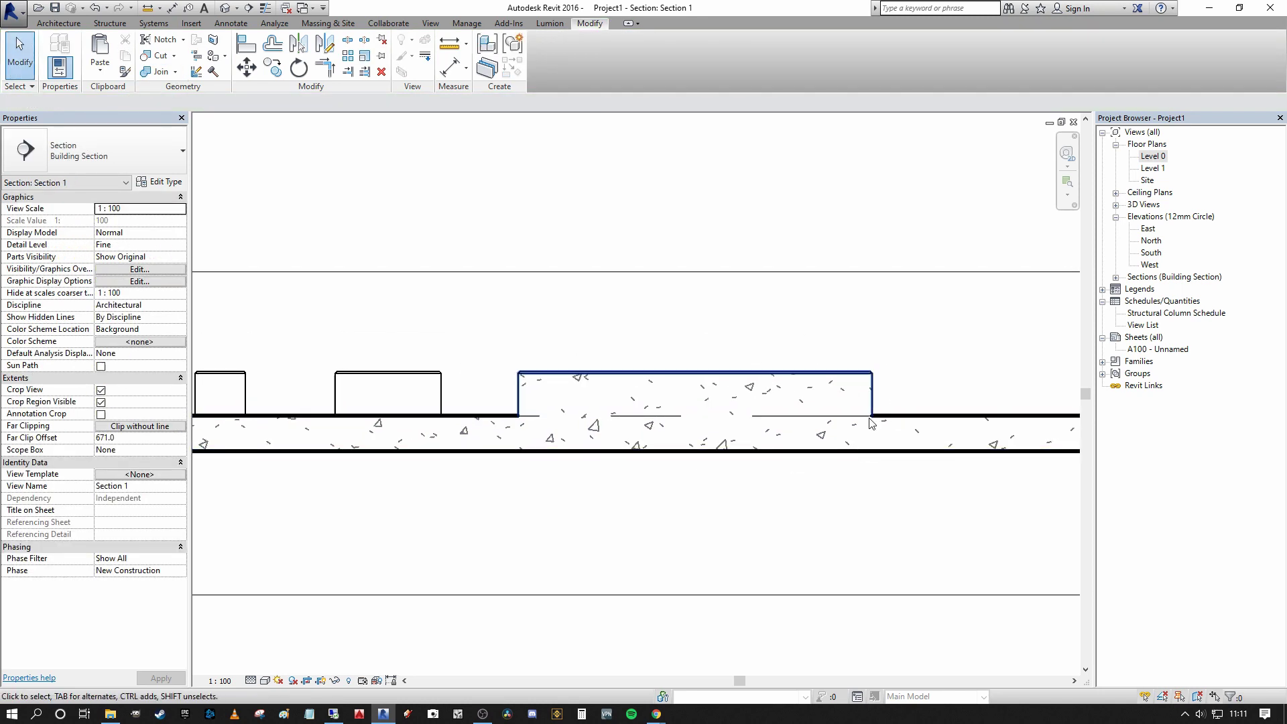
{"action": "scroll", "coordinate": [785, 435], "scroll_direction": "down", "scroll_amount": 3}
{"action": "left_click", "coordinate": [806, 429]}
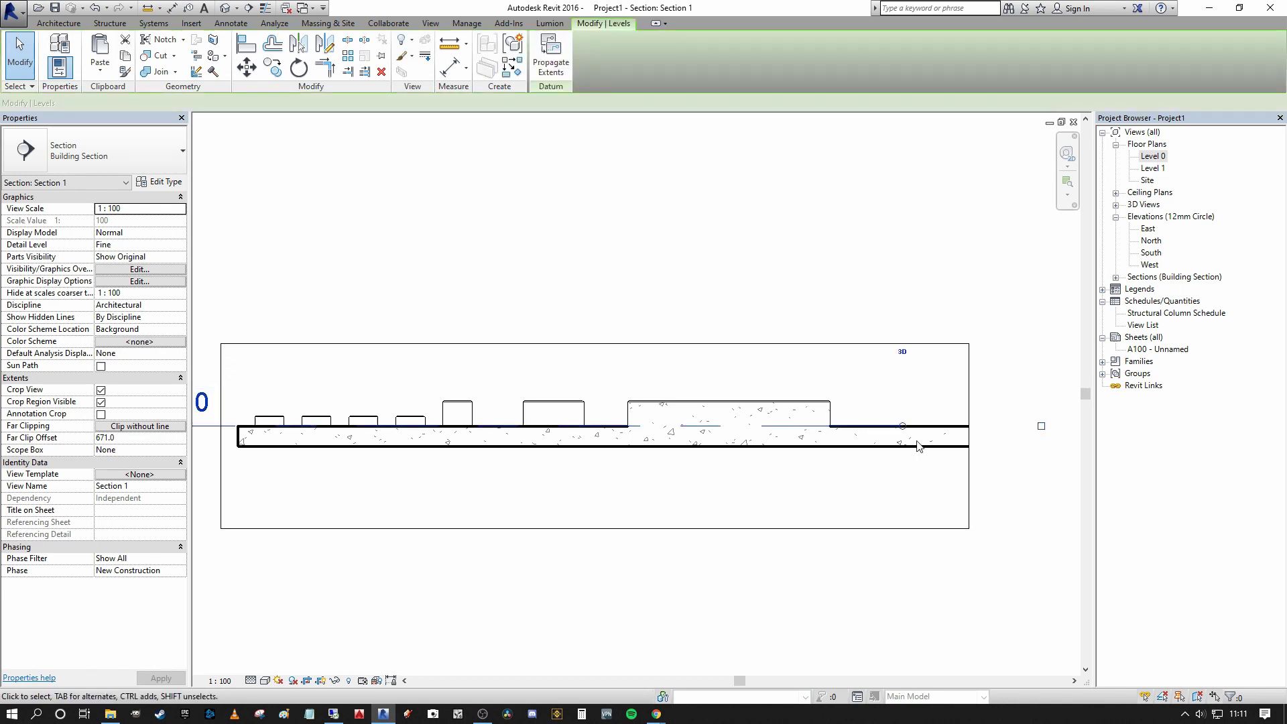
{"action": "key", "text": "Escape"}
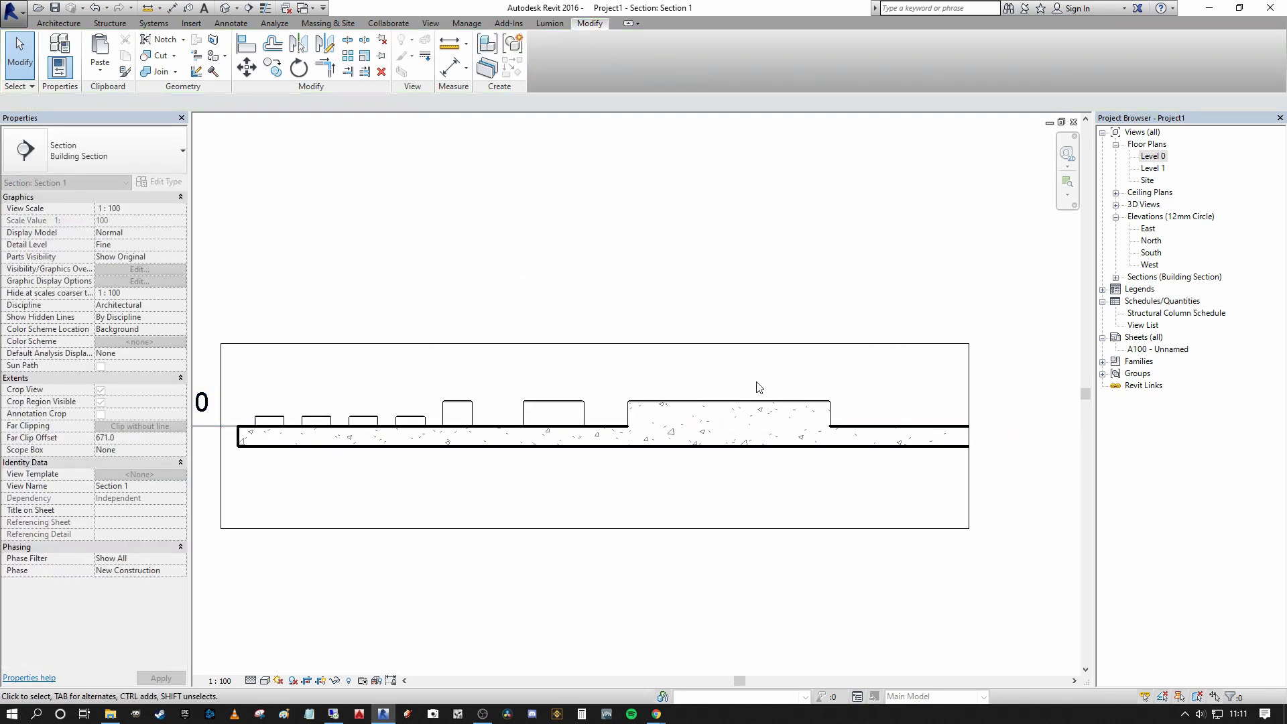
{"action": "scroll", "coordinate": [872, 417], "scroll_direction": "up", "scroll_amount": 1}
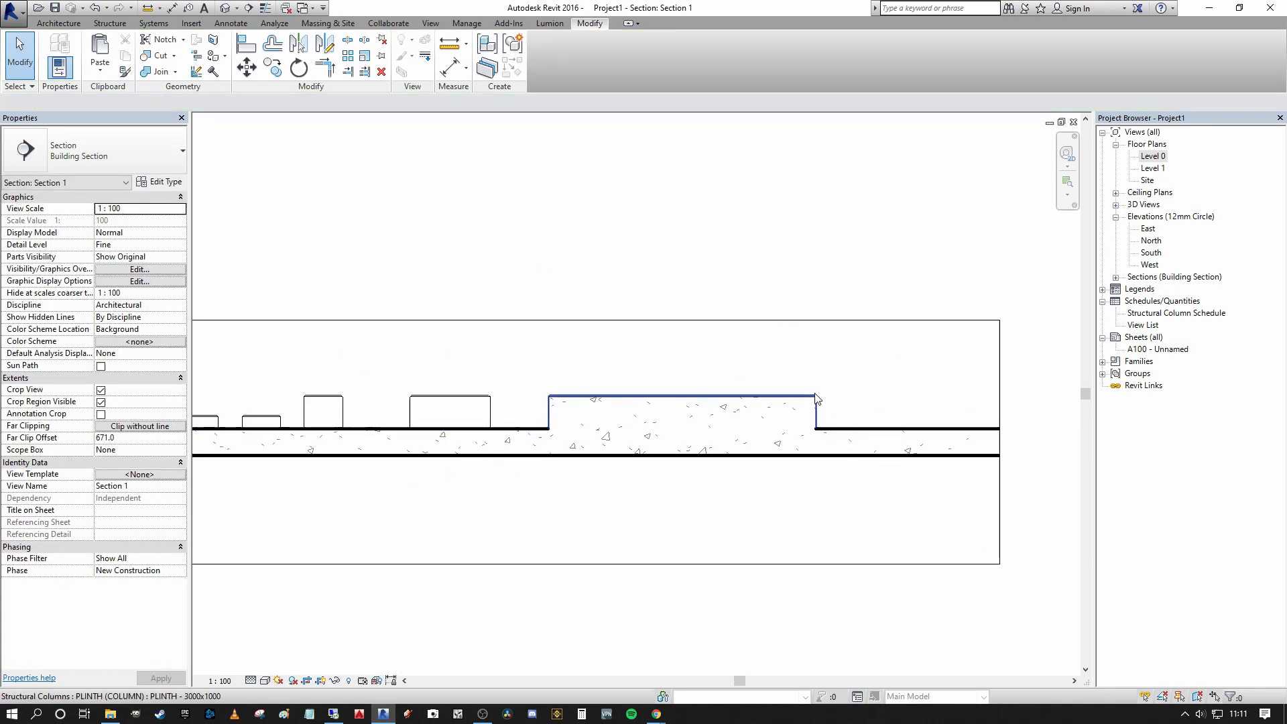
{"action": "scroll", "coordinate": [856, 349], "scroll_direction": "down", "scroll_amount": 1}
{"action": "scroll", "coordinate": [832, 375], "scroll_direction": "up", "scroll_amount": 2}
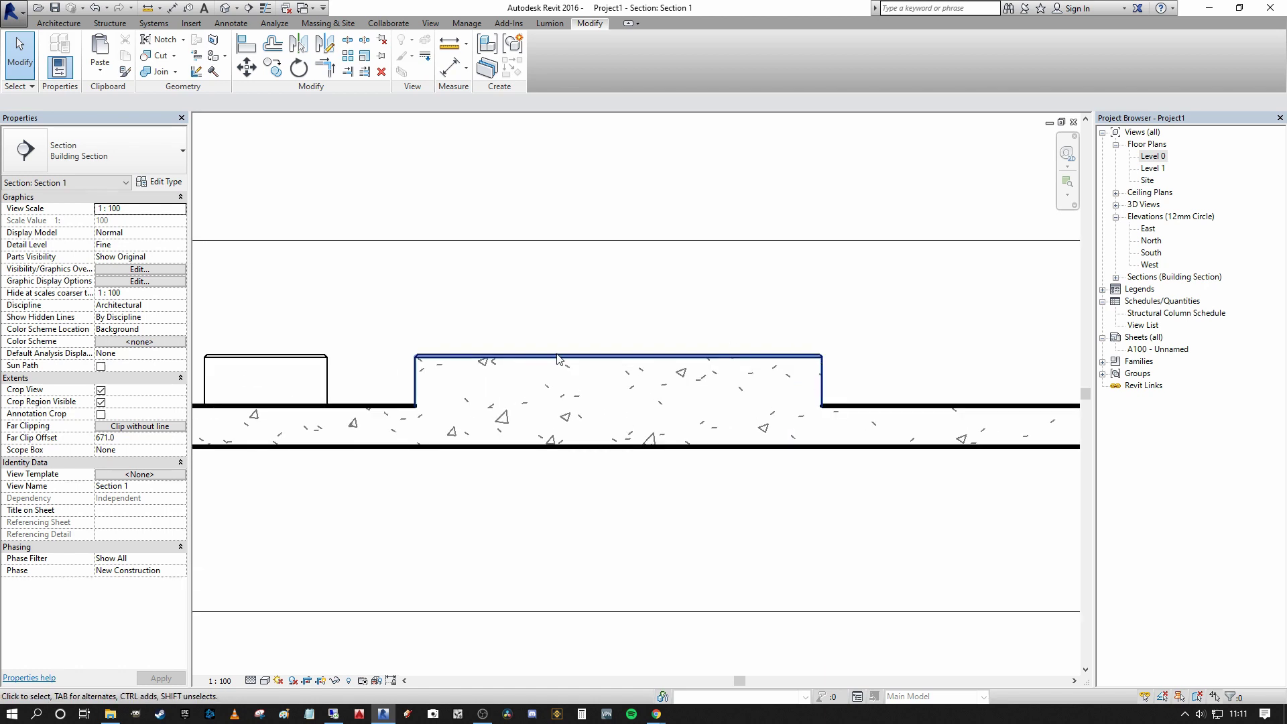
{"action": "scroll", "coordinate": [416, 420], "scroll_direction": "up", "scroll_amount": 2}
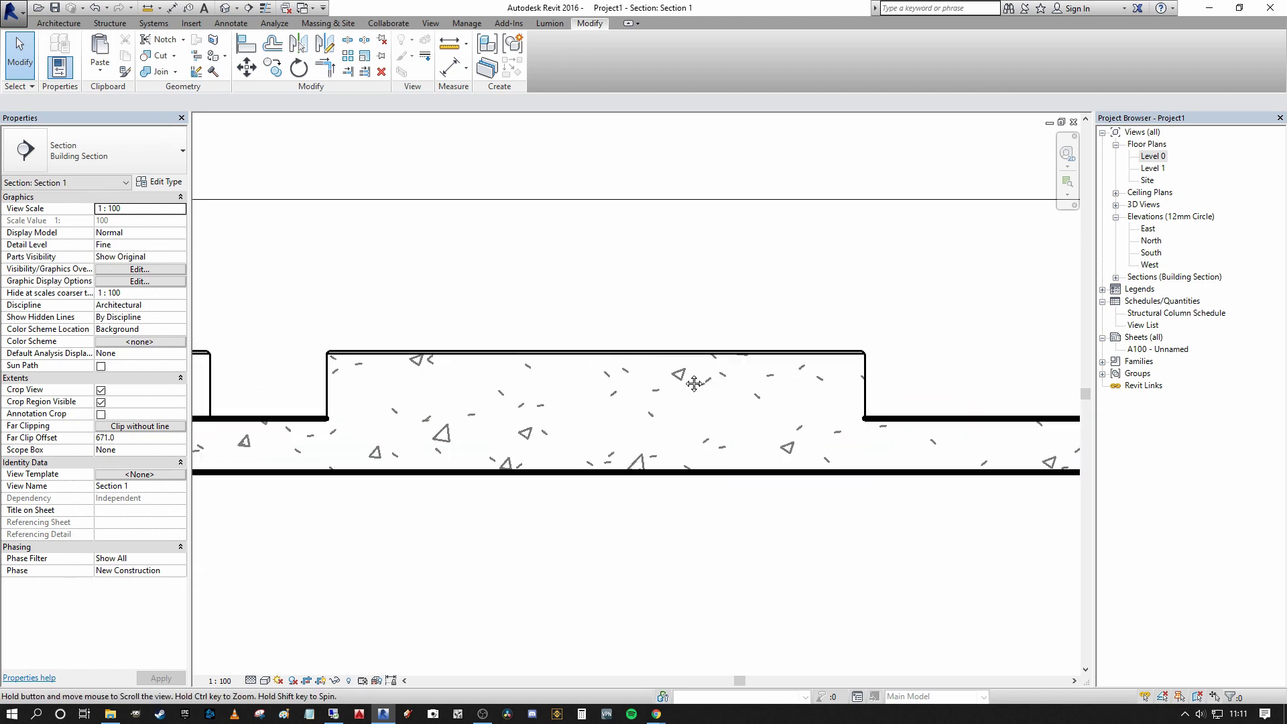
{"action": "scroll", "coordinate": [745, 346], "scroll_direction": "down", "scroll_amount": 2}
{"action": "scroll", "coordinate": [756, 392], "scroll_direction": "up", "scroll_amount": 2}
{"action": "scroll", "coordinate": [755, 392], "scroll_direction": "up", "scroll_amount": 3}
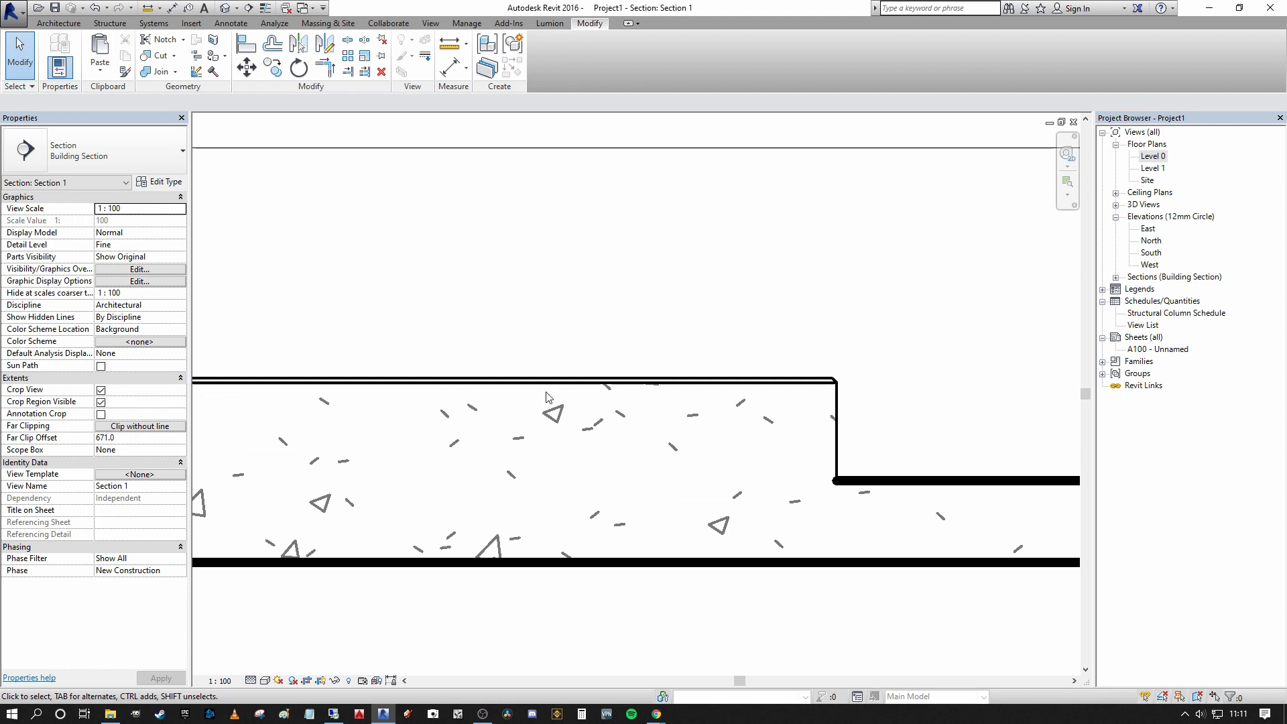
{"action": "scroll", "coordinate": [835, 373], "scroll_direction": "up", "scroll_amount": 3}
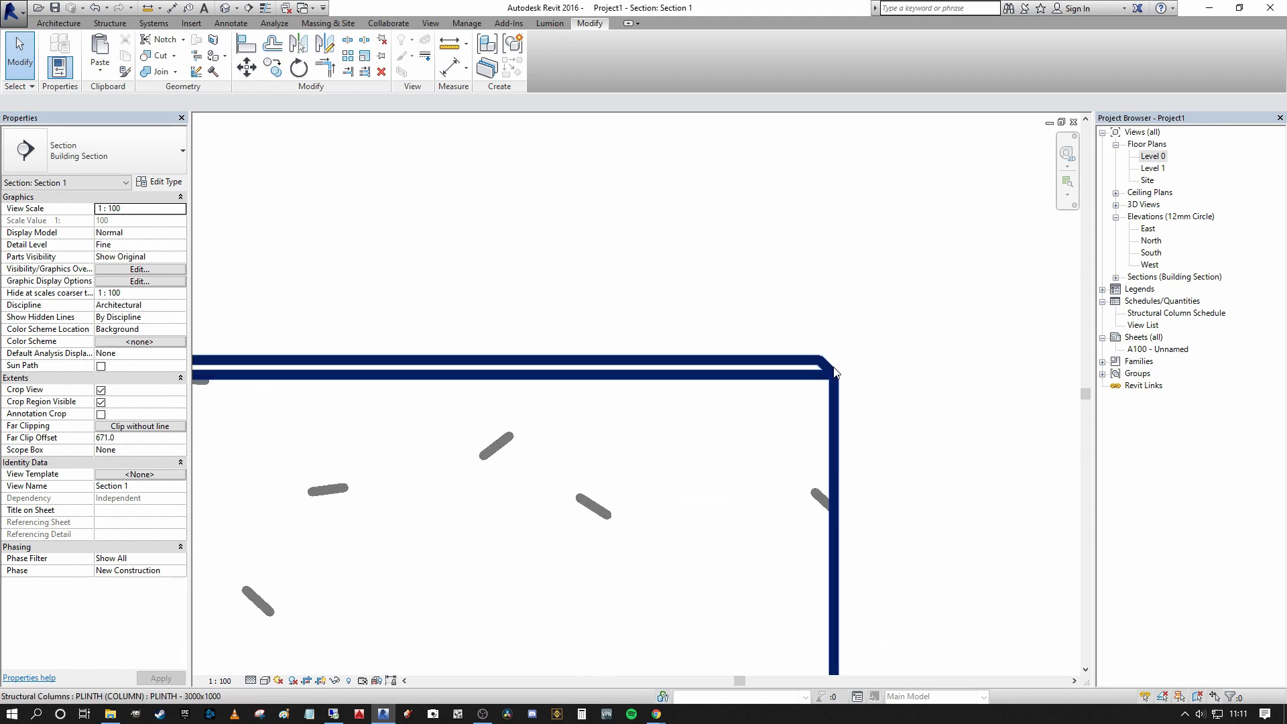
{"action": "scroll", "coordinate": [770, 340], "scroll_direction": "down", "scroll_amount": 3}
{"action": "scroll", "coordinate": [566, 265], "scroll_direction": "down", "scroll_amount": 4}
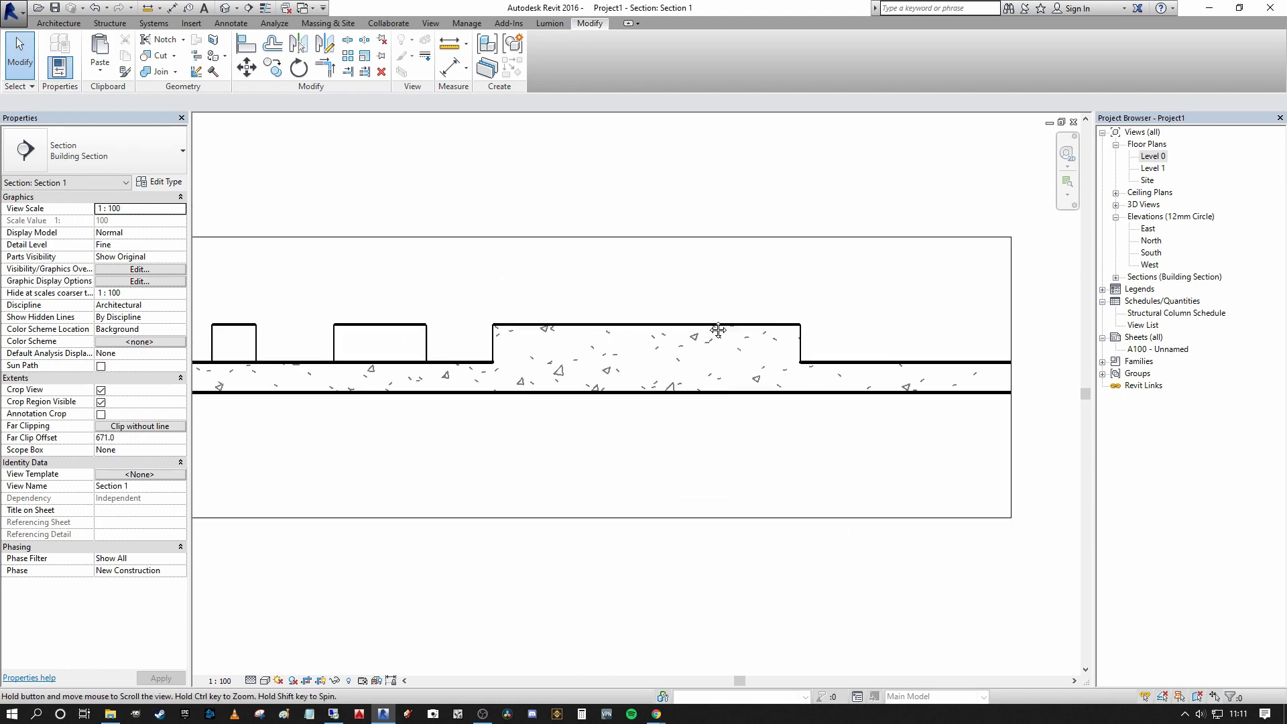
{"action": "scroll", "coordinate": [542, 346], "scroll_direction": "up", "scroll_amount": 2}
Change the PLINTH 900x570 type's ChamferHeight from 15.0 to 100.
{"action": "left_click", "coordinate": [541, 347]}
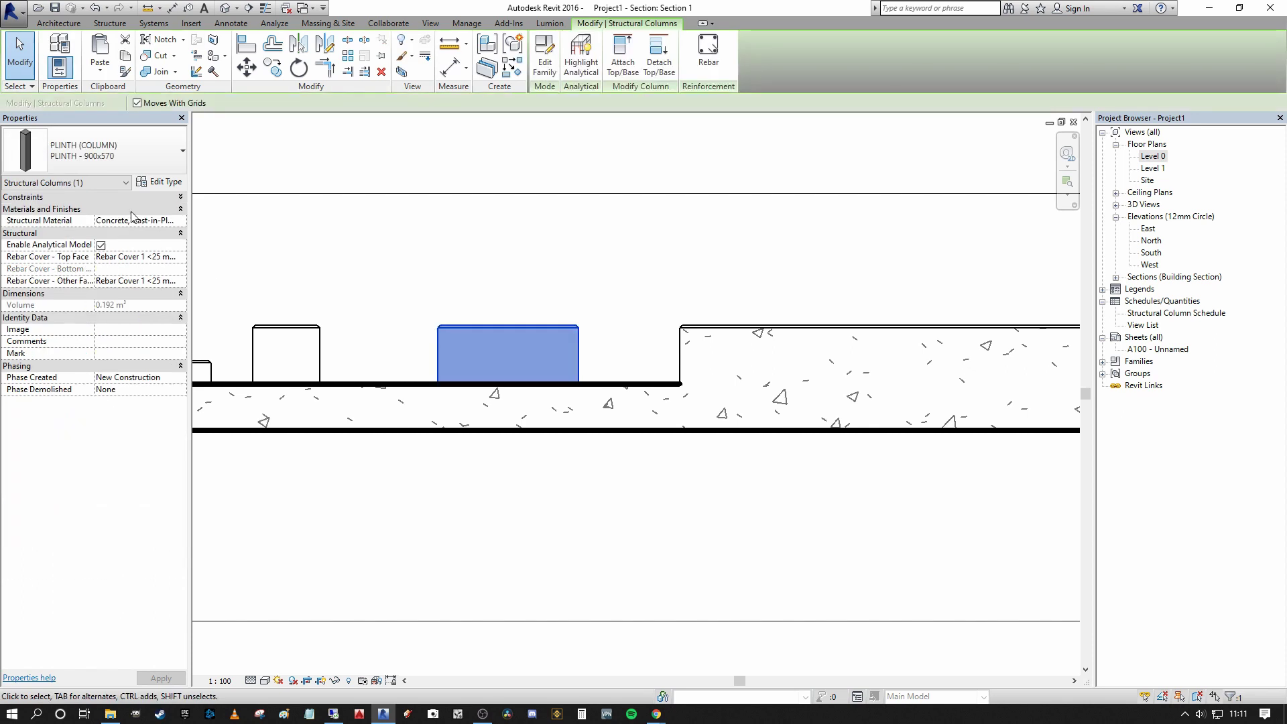
{"action": "left_click", "coordinate": [160, 187]}
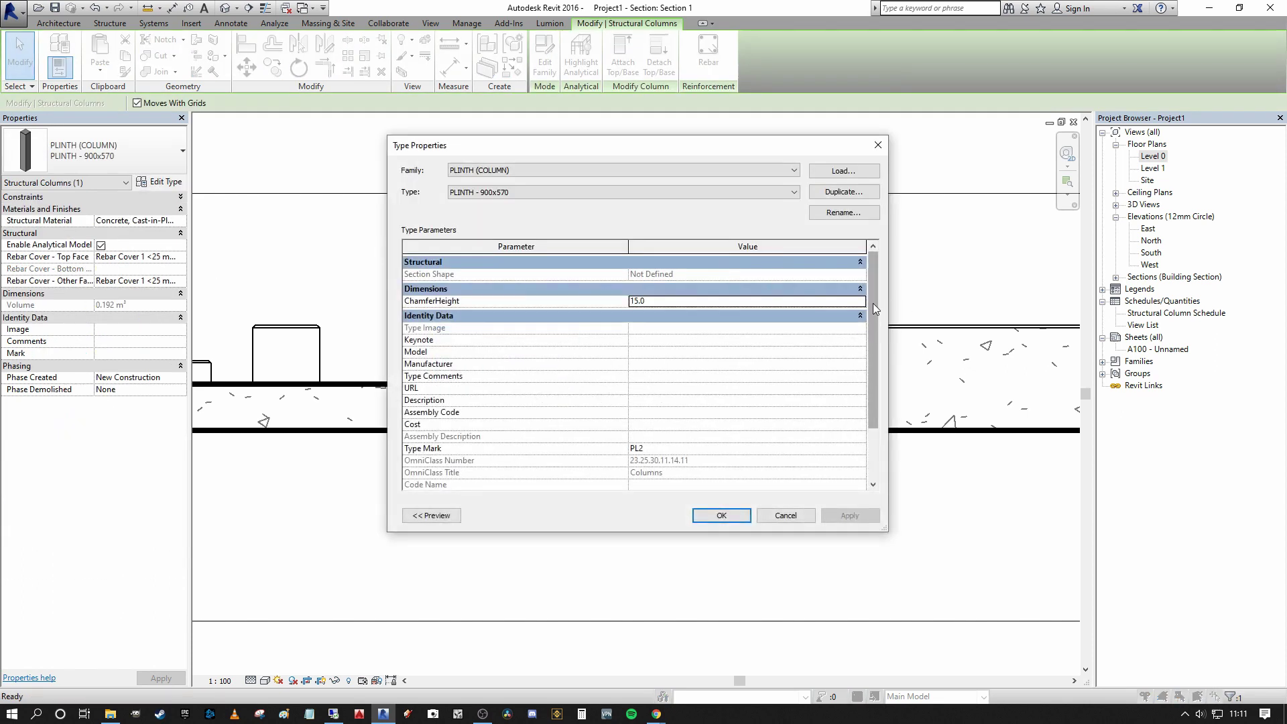
{"action": "mouse_move", "coordinate": [875, 308]}
{"action": "left_mouse_down"}
{"action": "mouse_move", "coordinate": [874, 345]}
{"action": "mouse_move", "coordinate": [875, 321]}
{"action": "left_mouse_up"}
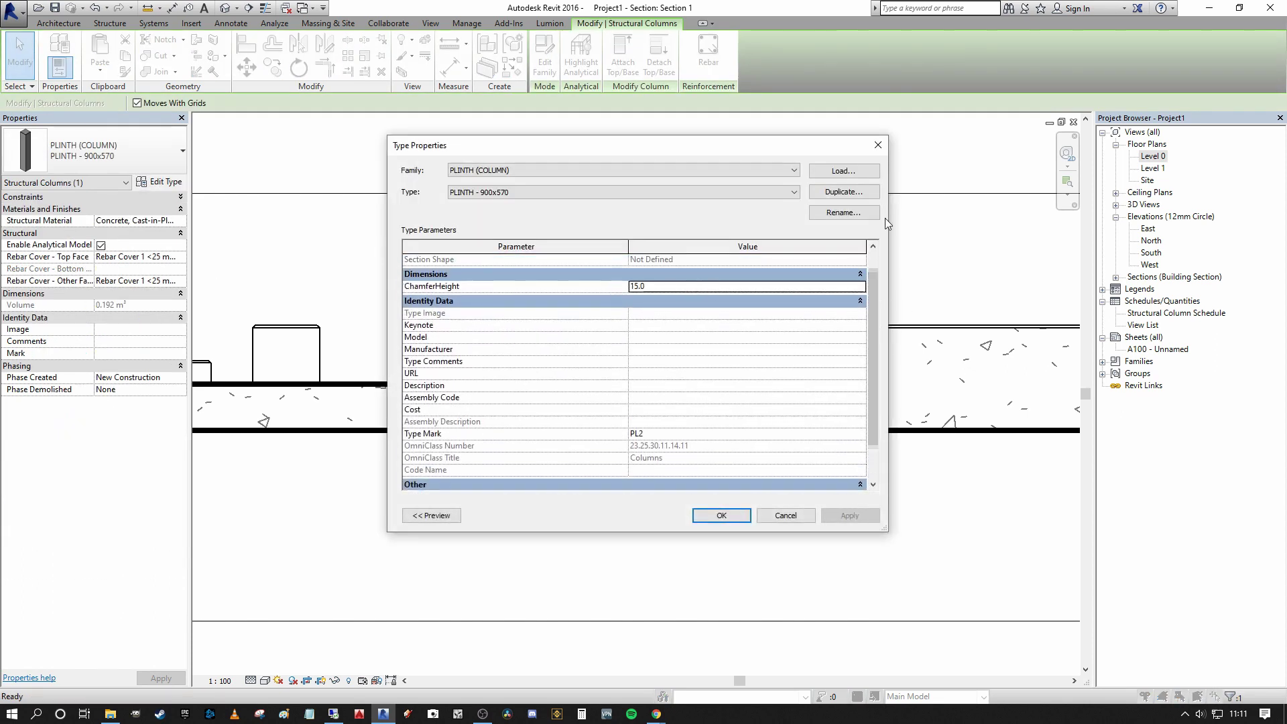
{"action": "left_click", "coordinate": [876, 146]}
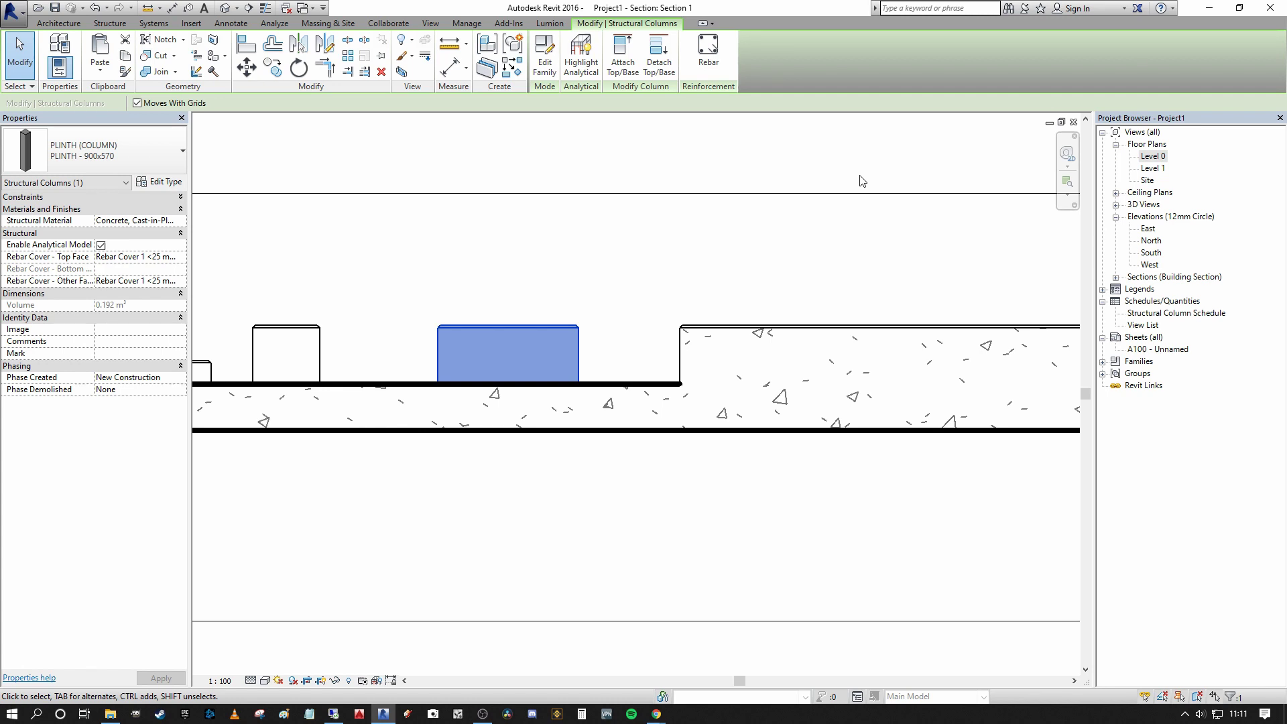
{"action": "left_click", "coordinate": [161, 181]}
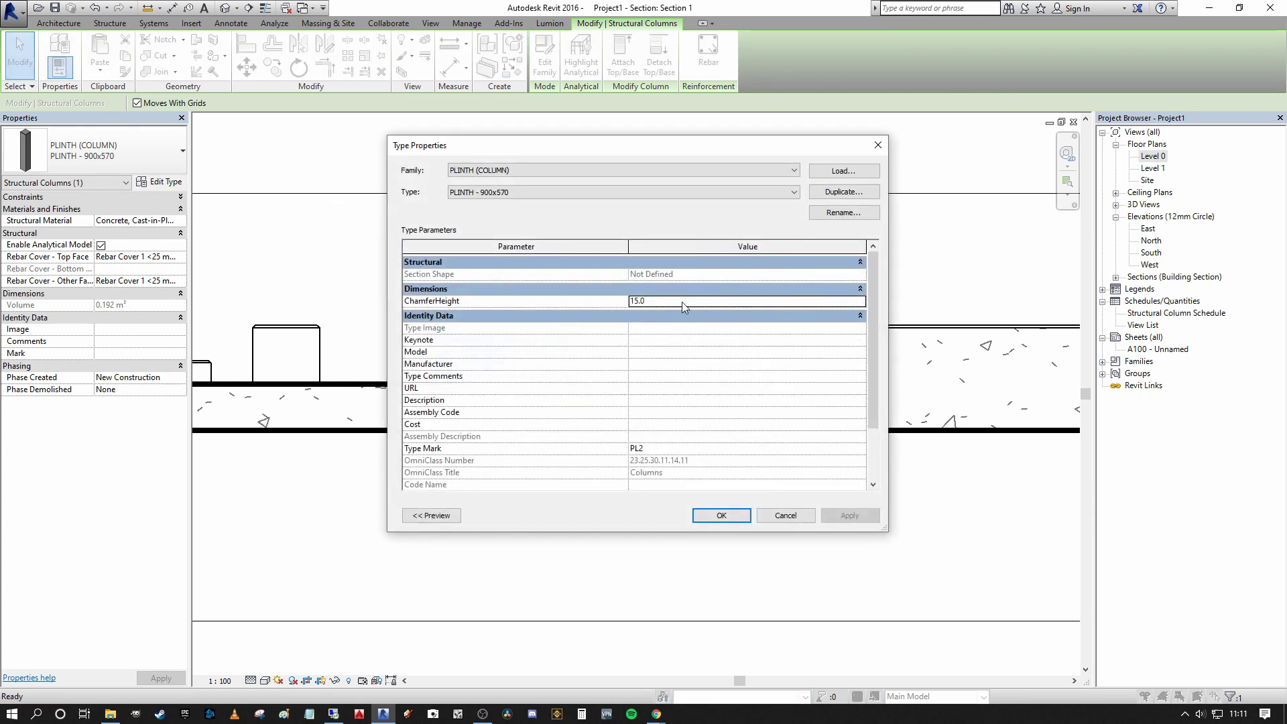
{"action": "left_click", "coordinate": [696, 306]}
{"action": "type", "text": "100"}
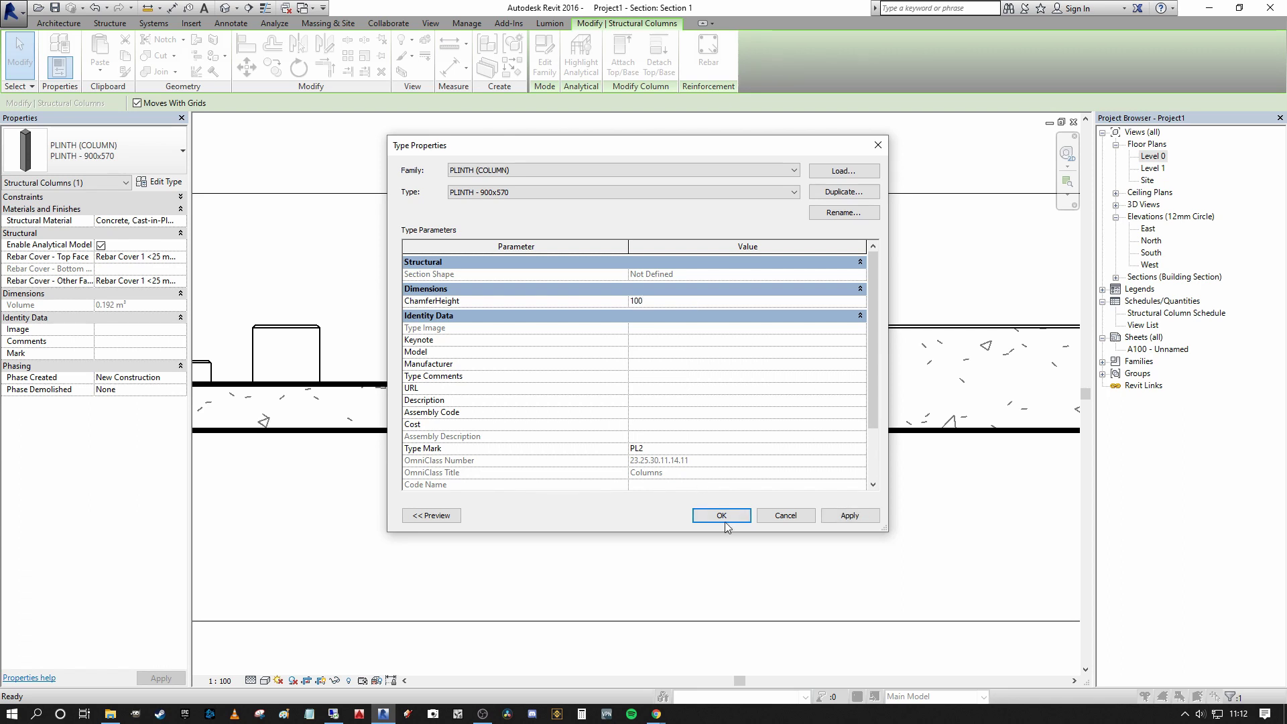
{"action": "left_click", "coordinate": [722, 516]}
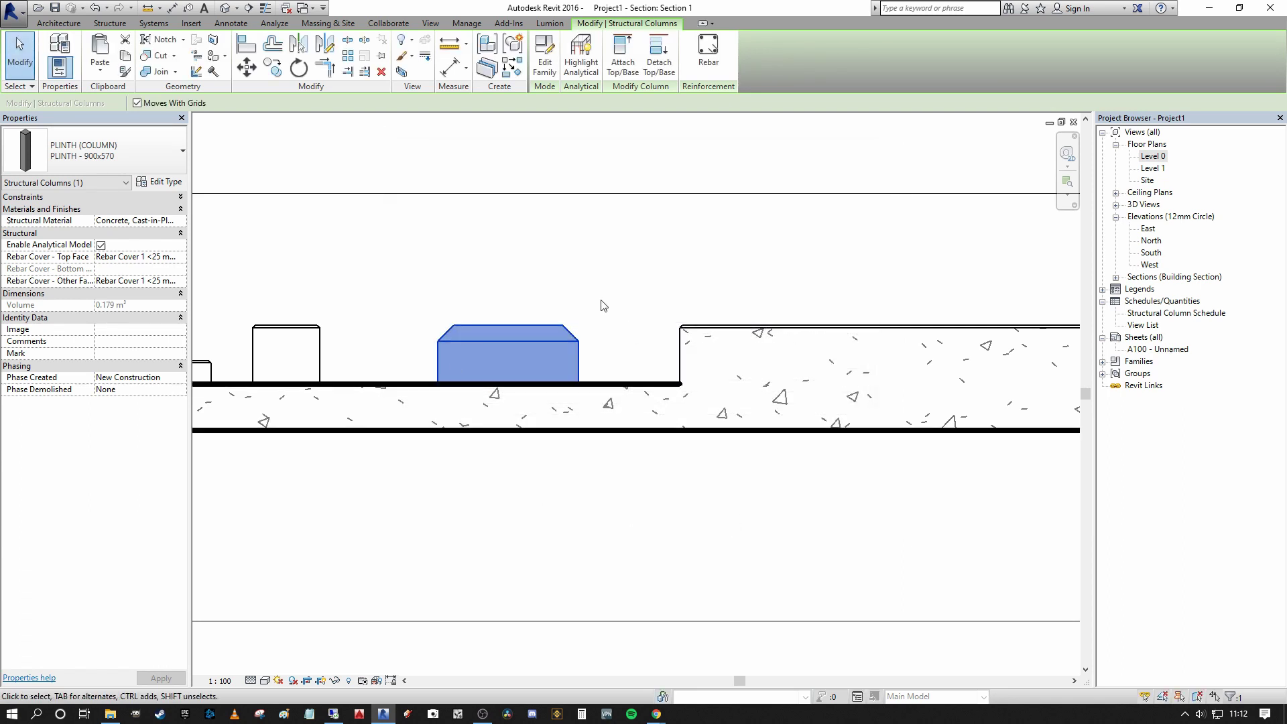
{"action": "left_click", "coordinate": [580, 316]}
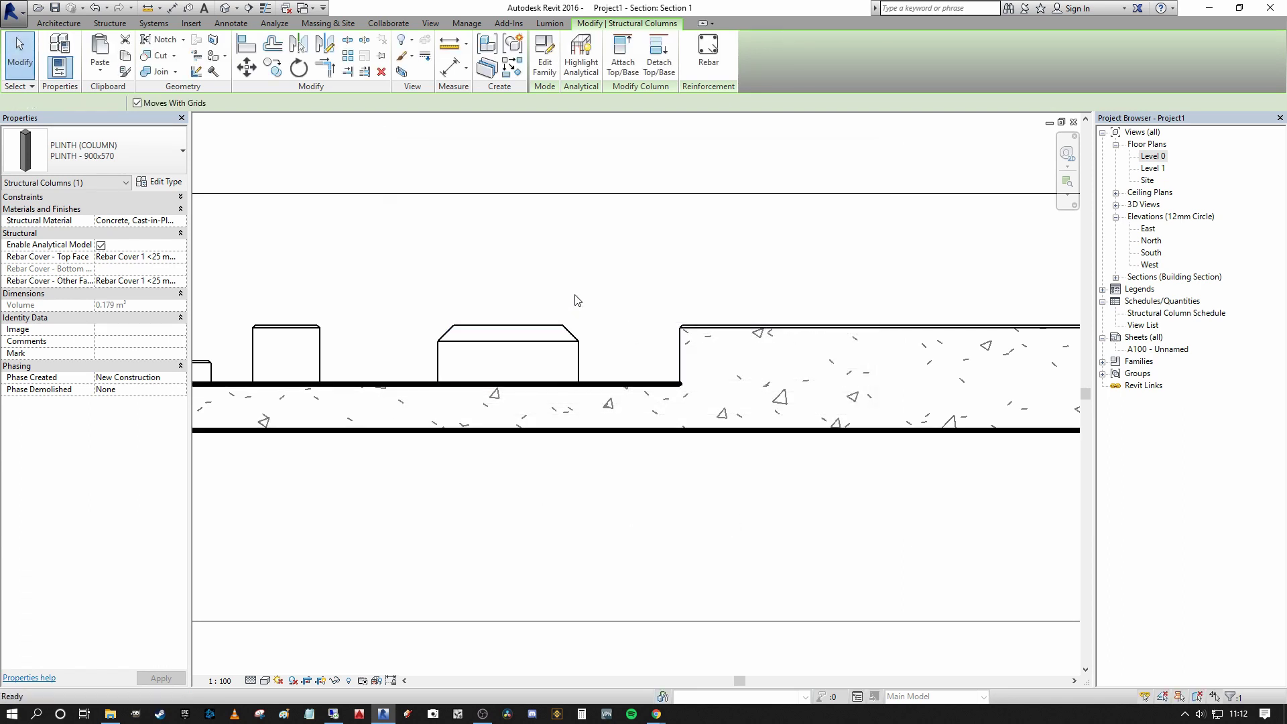
Open the plinth's PLINTH family in its 3D view, orbiting toward the column top.
{"action": "scroll", "coordinate": [456, 335], "scroll_direction": "up", "scroll_amount": 5}
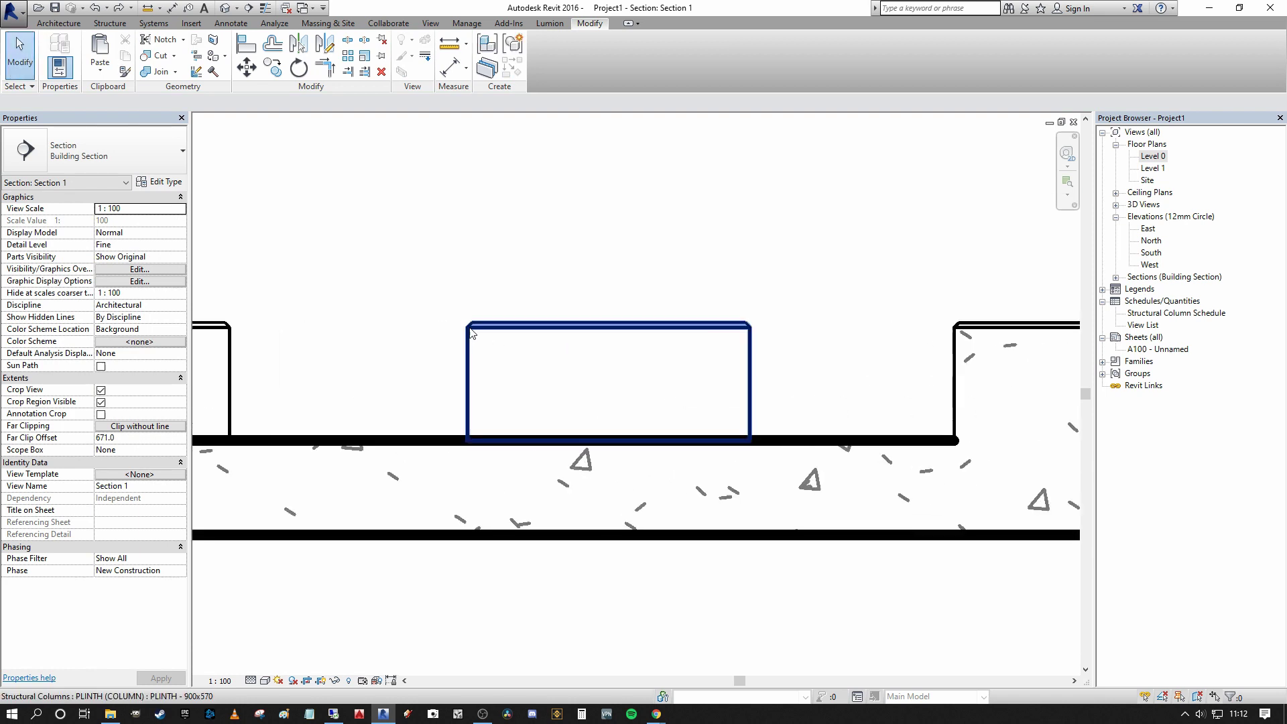
{"action": "scroll", "coordinate": [490, 323], "scroll_direction": "down", "scroll_amount": 5}
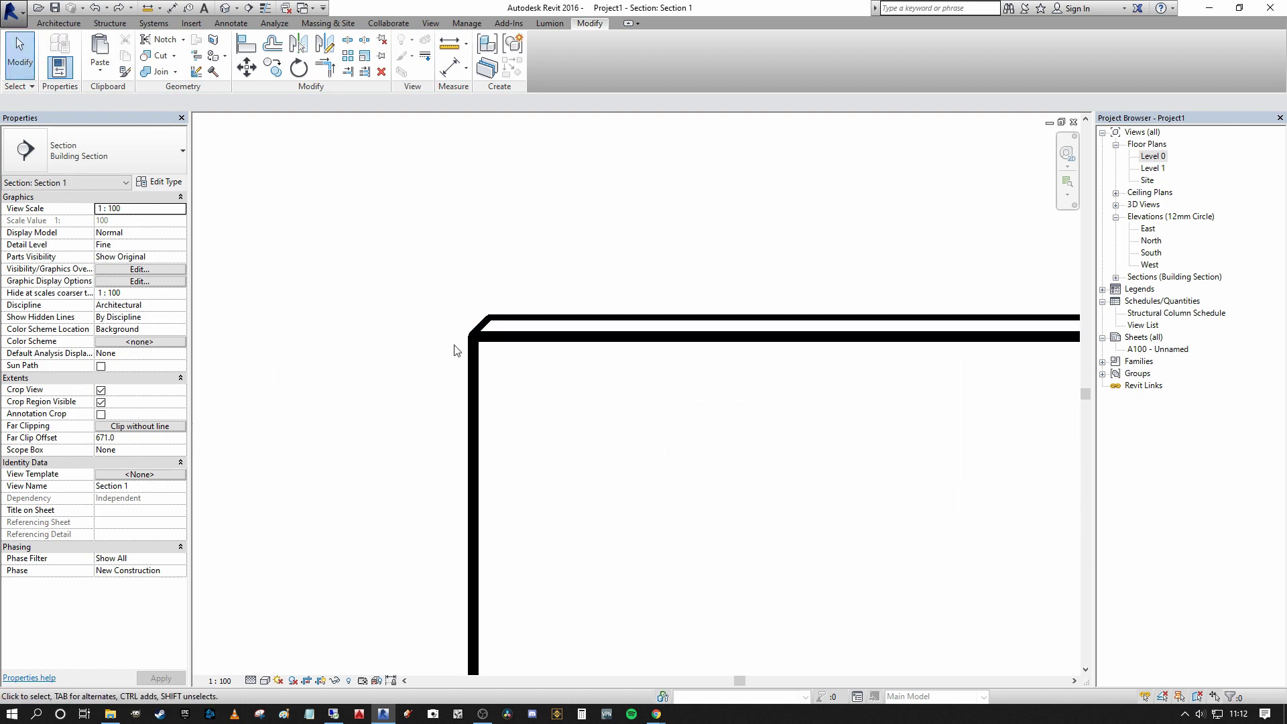
{"action": "left_click", "coordinate": [509, 302]}
{"action": "left_click", "coordinate": [545, 53]}
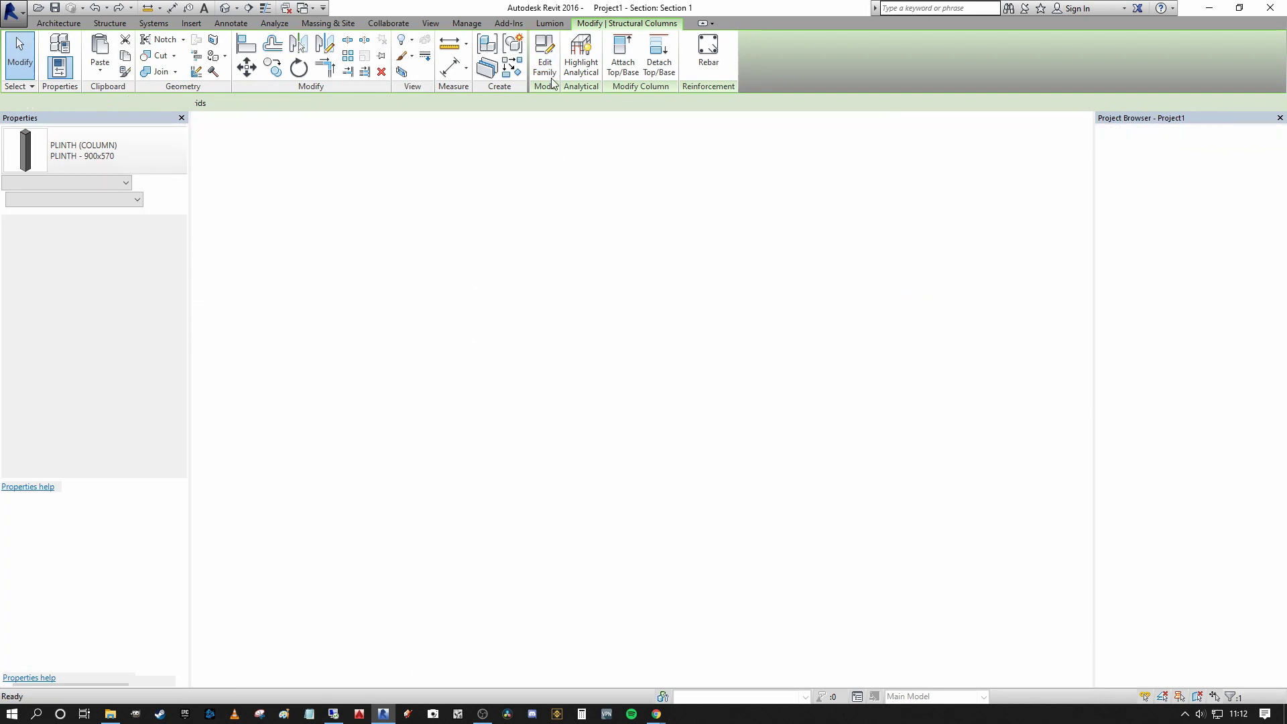
{"action": "left_click", "coordinate": [226, 7]}
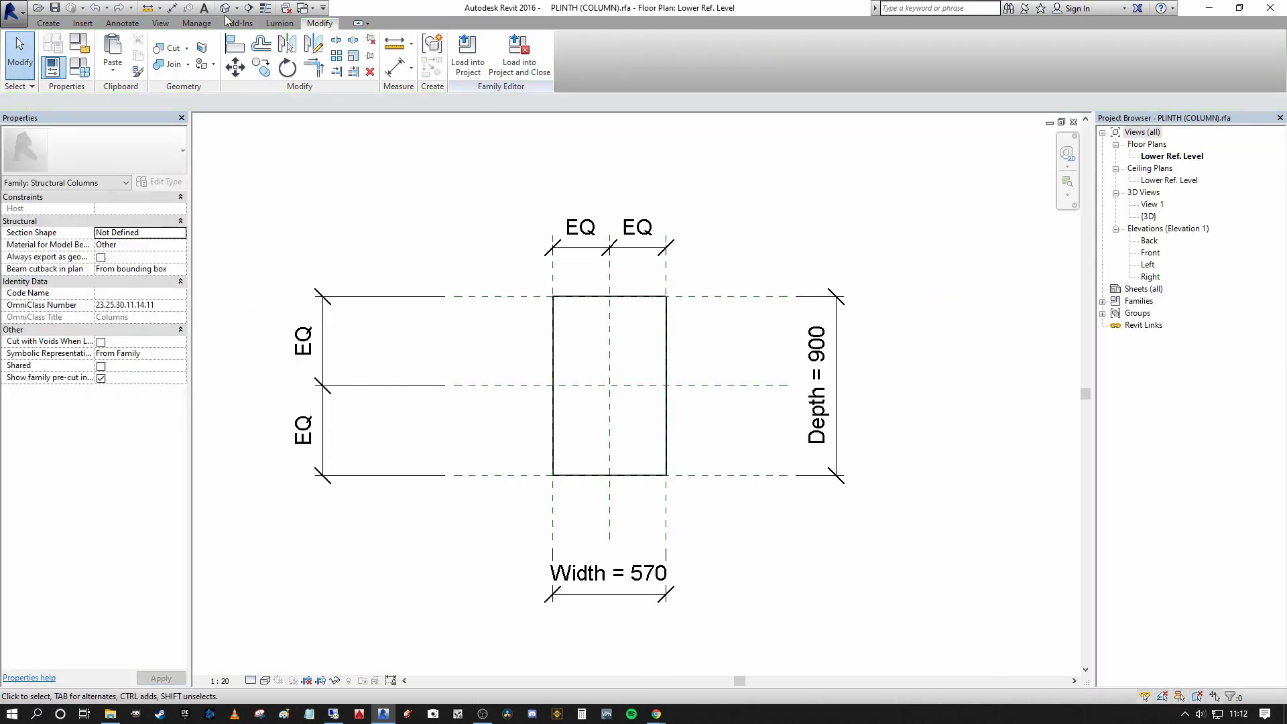
{"action": "middle_click_drag", "start_coordinate": [813, 381], "coordinate": [791, 338], "text": "shift"}
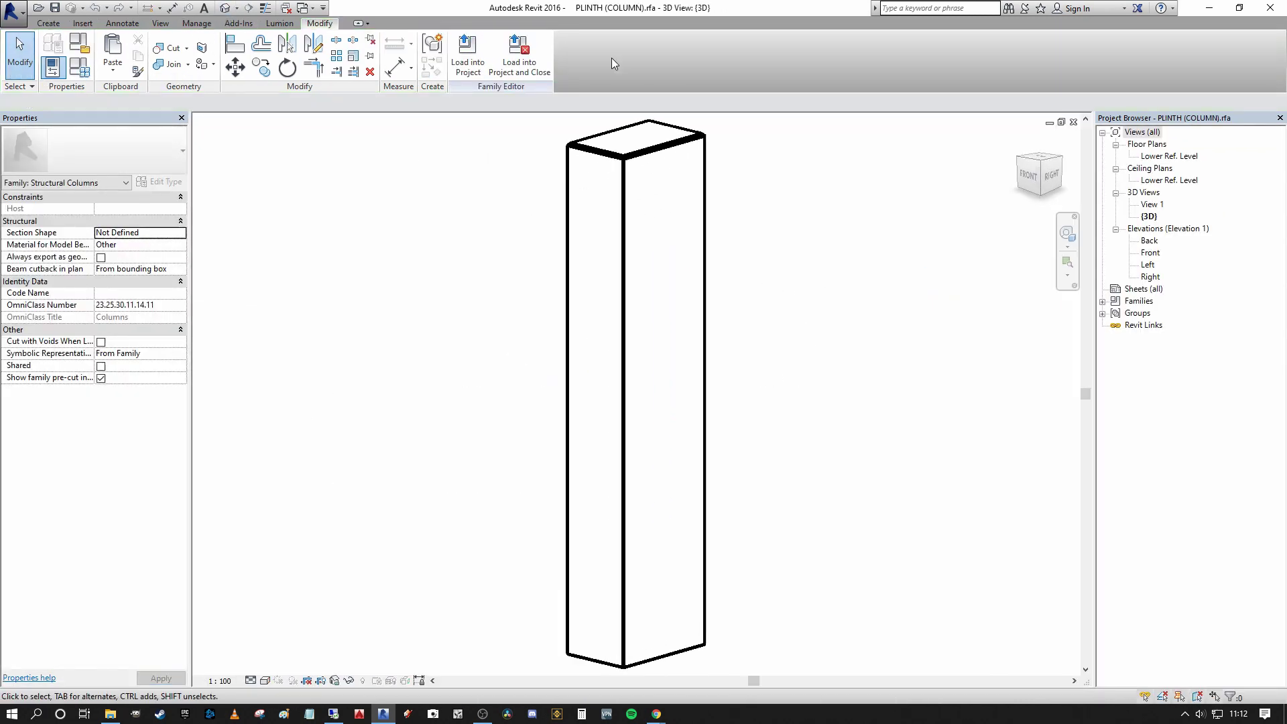
{"action": "scroll", "coordinate": [484, 332], "scroll_direction": "up", "scroll_amount": 5}
{"action": "scroll", "coordinate": [484, 332], "scroll_direction": "up", "scroll_amount": 2}
Check the top chamfer blend's 15.0 depth, then load the family back into the project.
{"action": "left_click", "coordinate": [486, 333]}
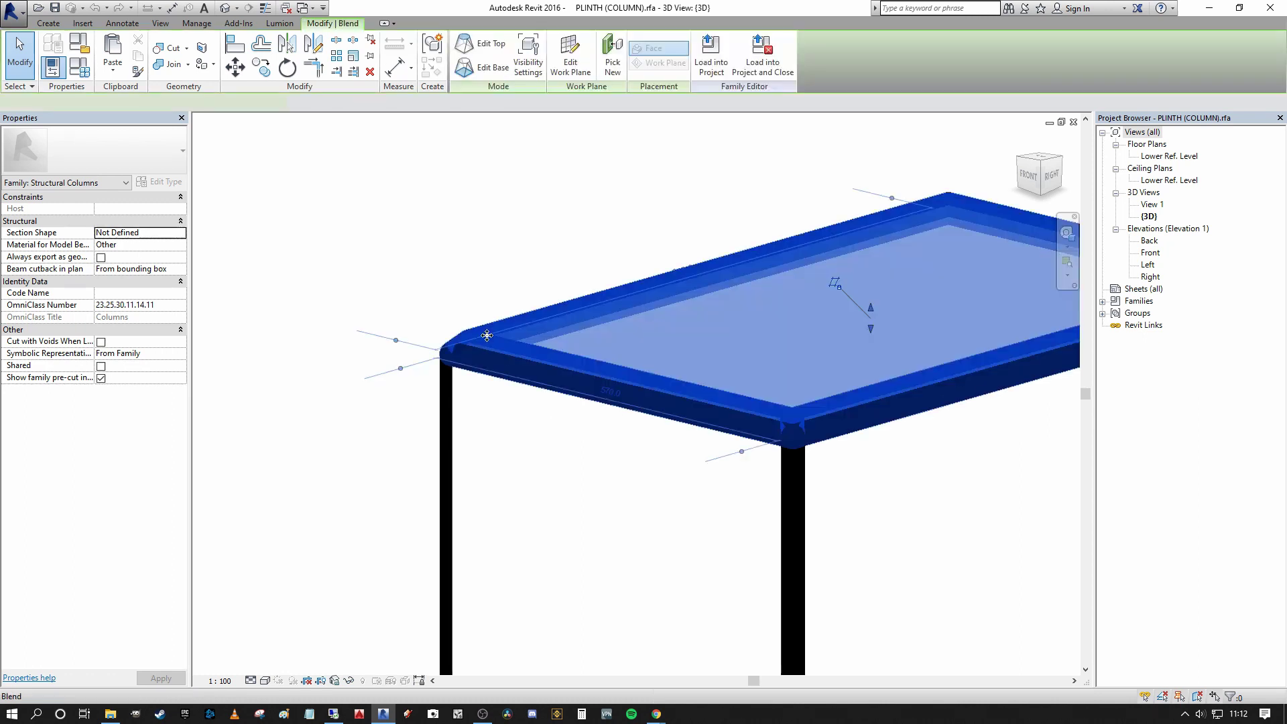
{"action": "scroll", "coordinate": [485, 335], "scroll_direction": "down", "scroll_amount": 5}
{"action": "scroll", "coordinate": [607, 347], "scroll_direction": "up", "scroll_amount": 5}
{"action": "scroll", "coordinate": [607, 347], "scroll_direction": "down", "scroll_amount": 4}
{"action": "scroll", "coordinate": [608, 347], "scroll_direction": "up", "scroll_amount": 2}
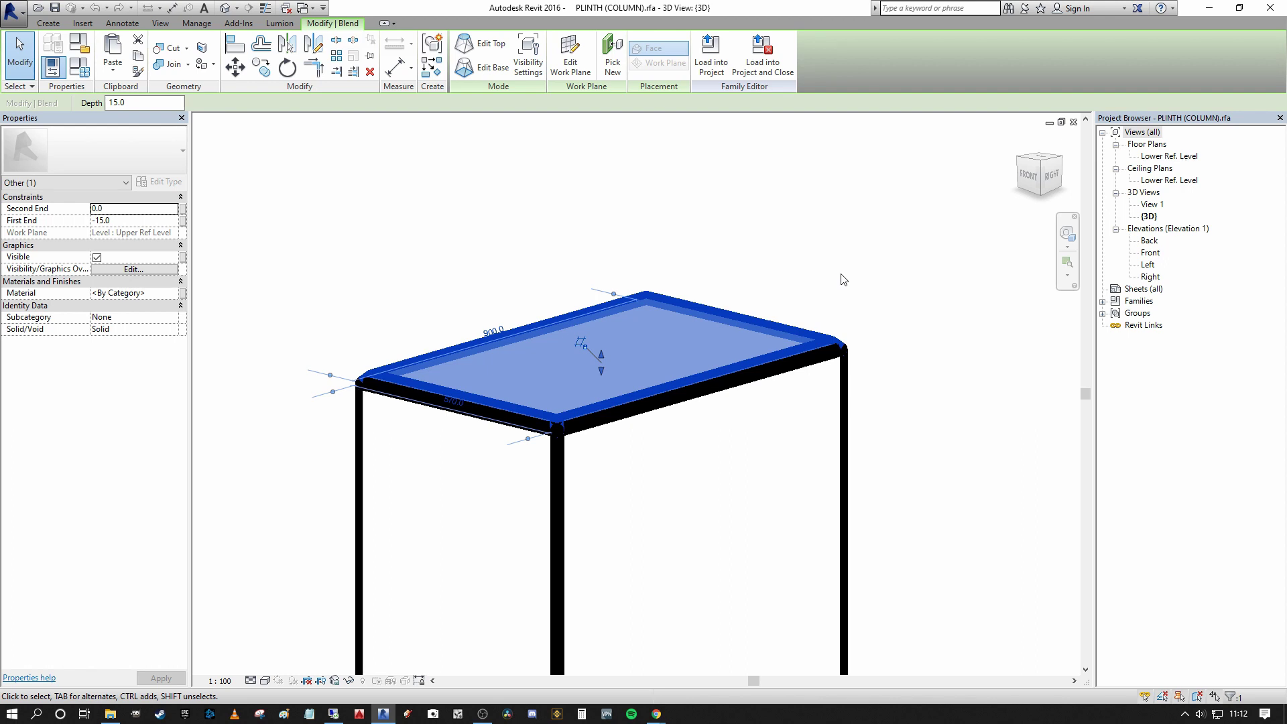
{"action": "scroll", "coordinate": [619, 371], "scroll_direction": "up", "scroll_amount": 3}
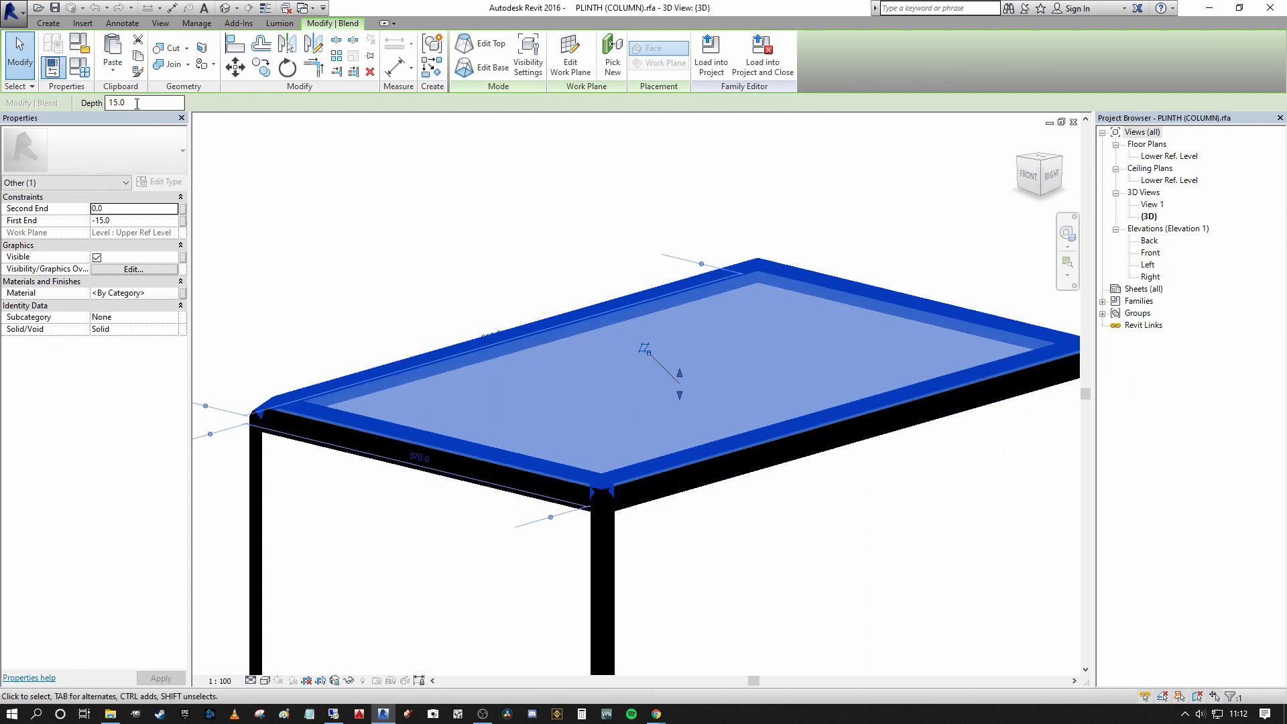
{"action": "key", "text": "Return"}
{"action": "left_click", "coordinate": [711, 53]}
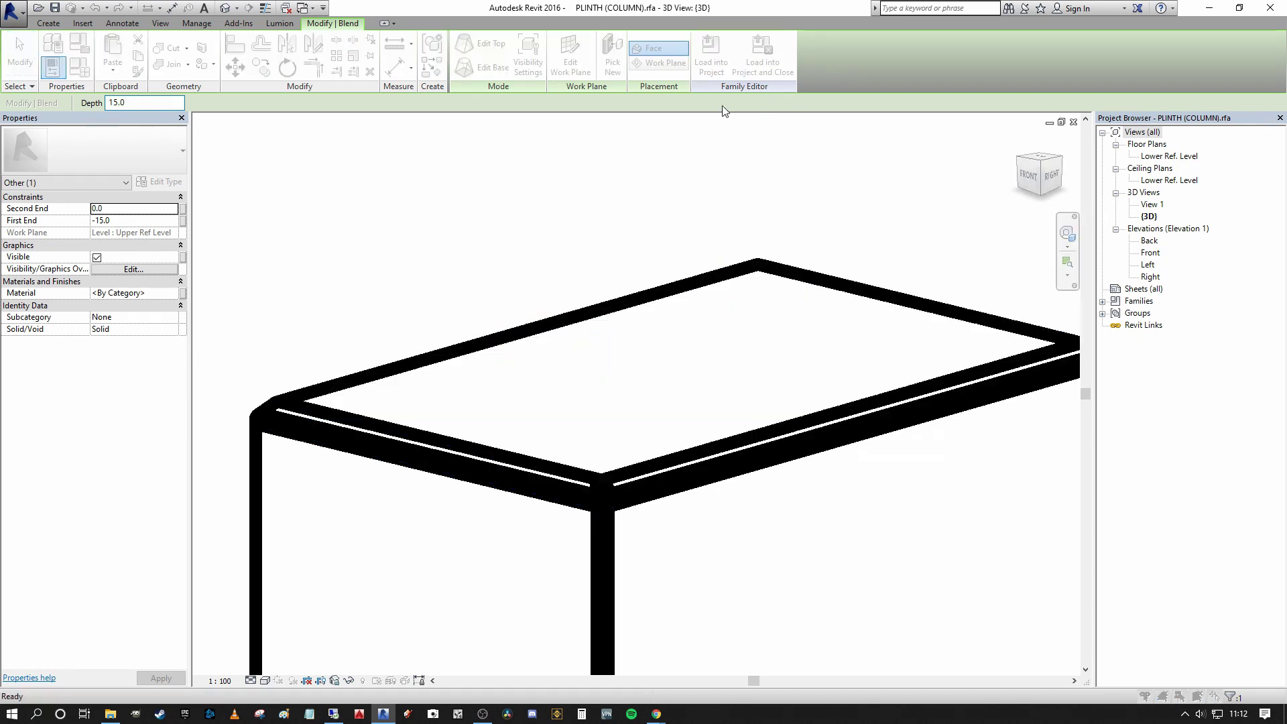
Switch to the default 3D view and orbit the slab and plinths to an isometric angle.
{"action": "left_click", "coordinate": [610, 456]}
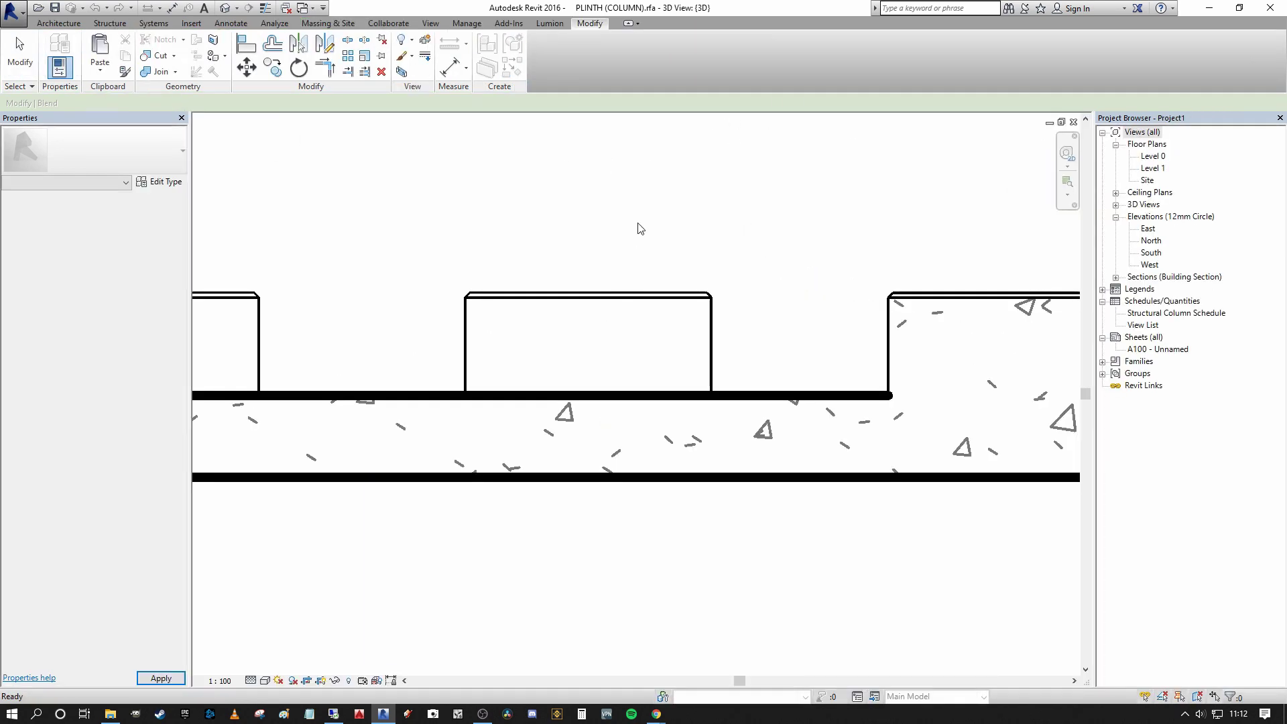
{"action": "scroll", "coordinate": [650, 362], "scroll_direction": "down", "scroll_amount": 5}
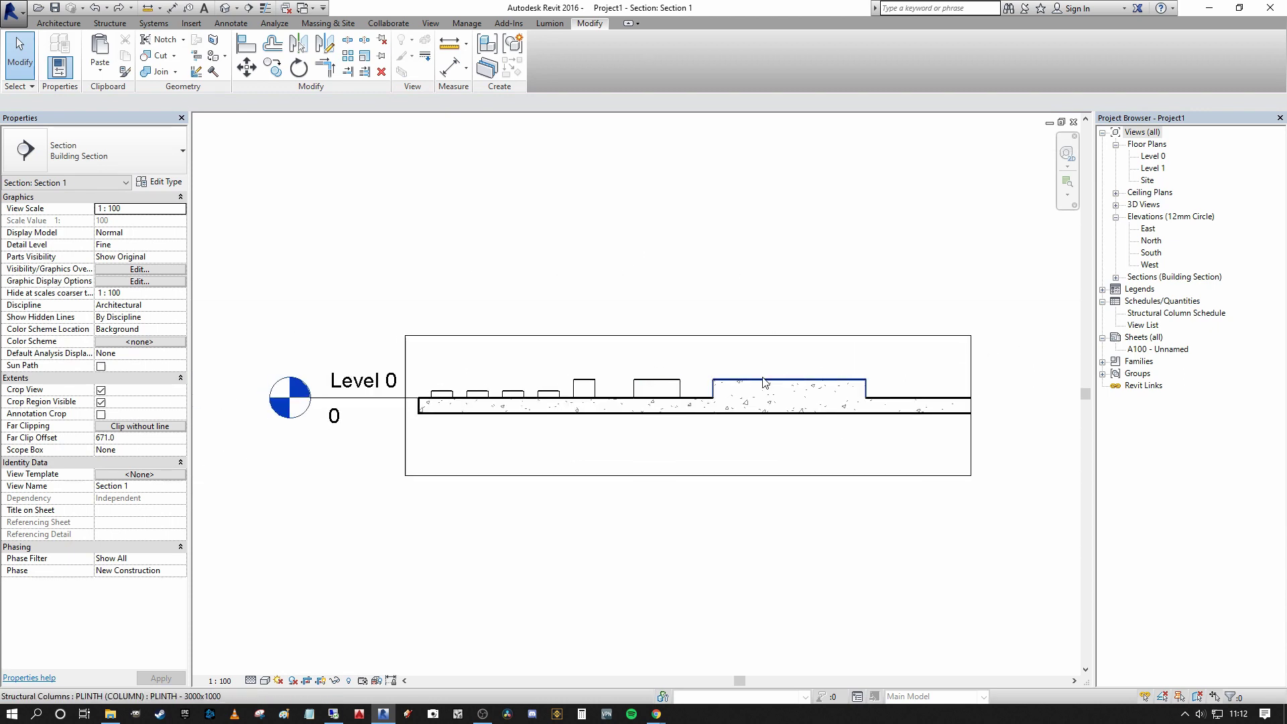
{"action": "left_click", "coordinate": [226, 8]}
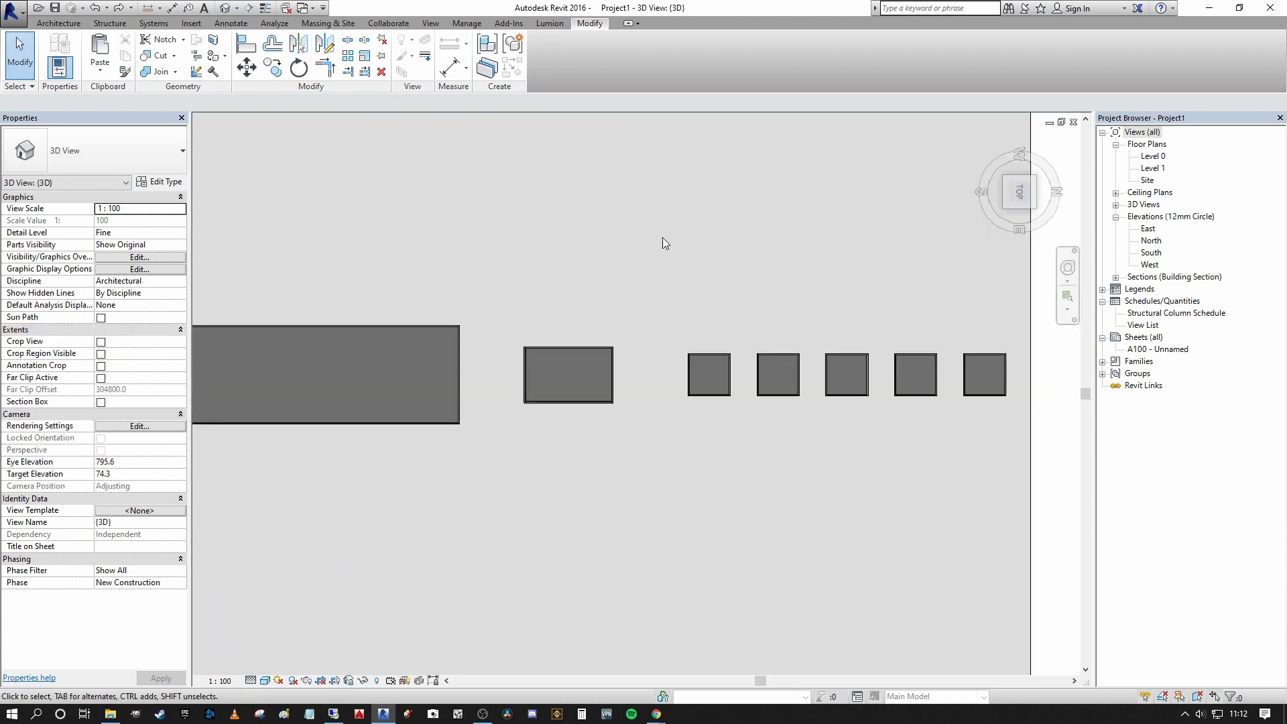
{"action": "scroll", "coordinate": [728, 449], "scroll_direction": "down", "scroll_amount": 2}
{"action": "middle_click_drag", "start_coordinate": [682, 472], "coordinate": [543, 284], "text": "shift"}
{"action": "scroll", "coordinate": [496, 332], "scroll_direction": "up", "scroll_amount": 3}
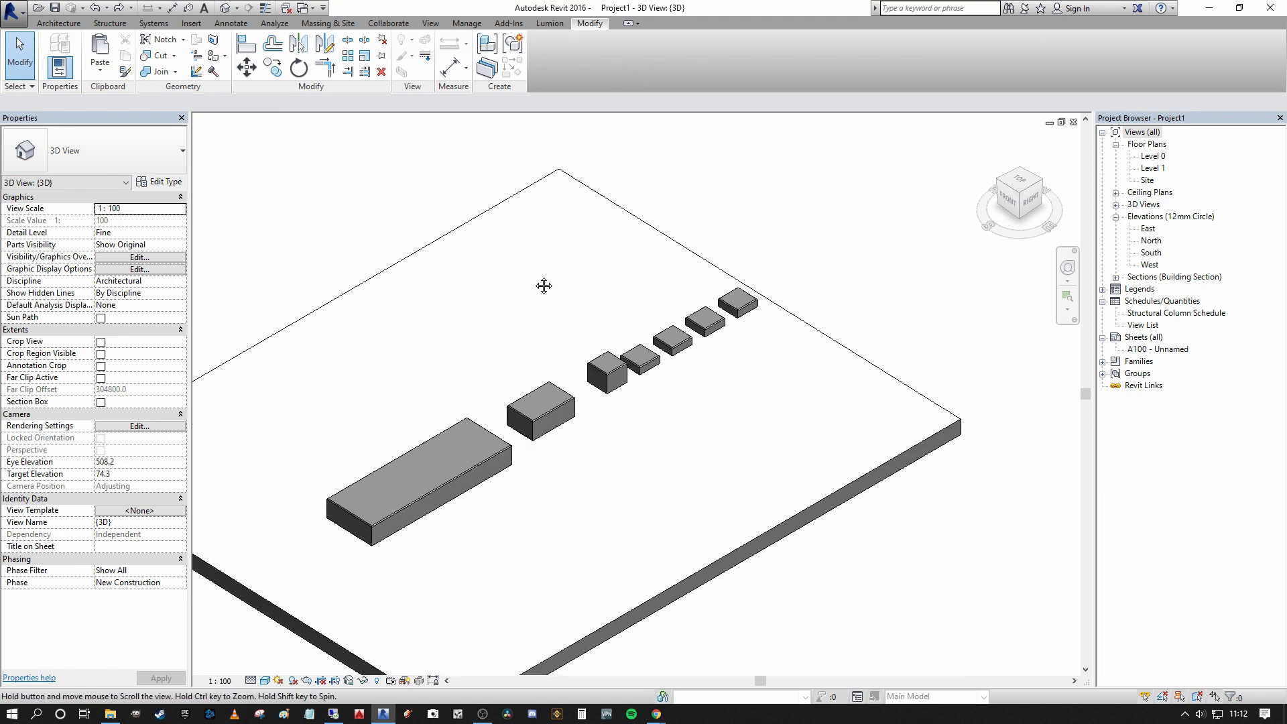
{"action": "scroll", "coordinate": [529, 264], "scroll_direction": "up", "scroll_amount": 2}
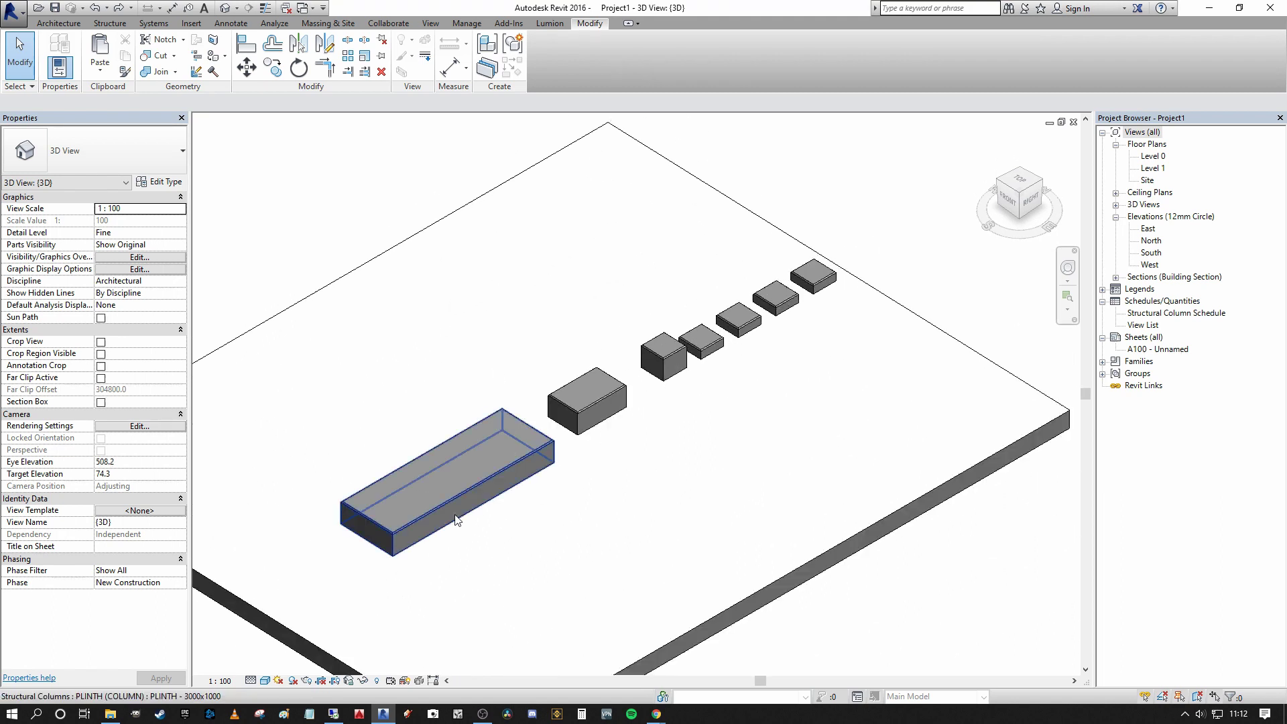
{"action": "scroll", "coordinate": [503, 458], "scroll_direction": "up", "scroll_amount": 1}
Inspect the large PL3 plinth, then open the Structural Column Schedule.
{"action": "left_click", "coordinate": [543, 456]}
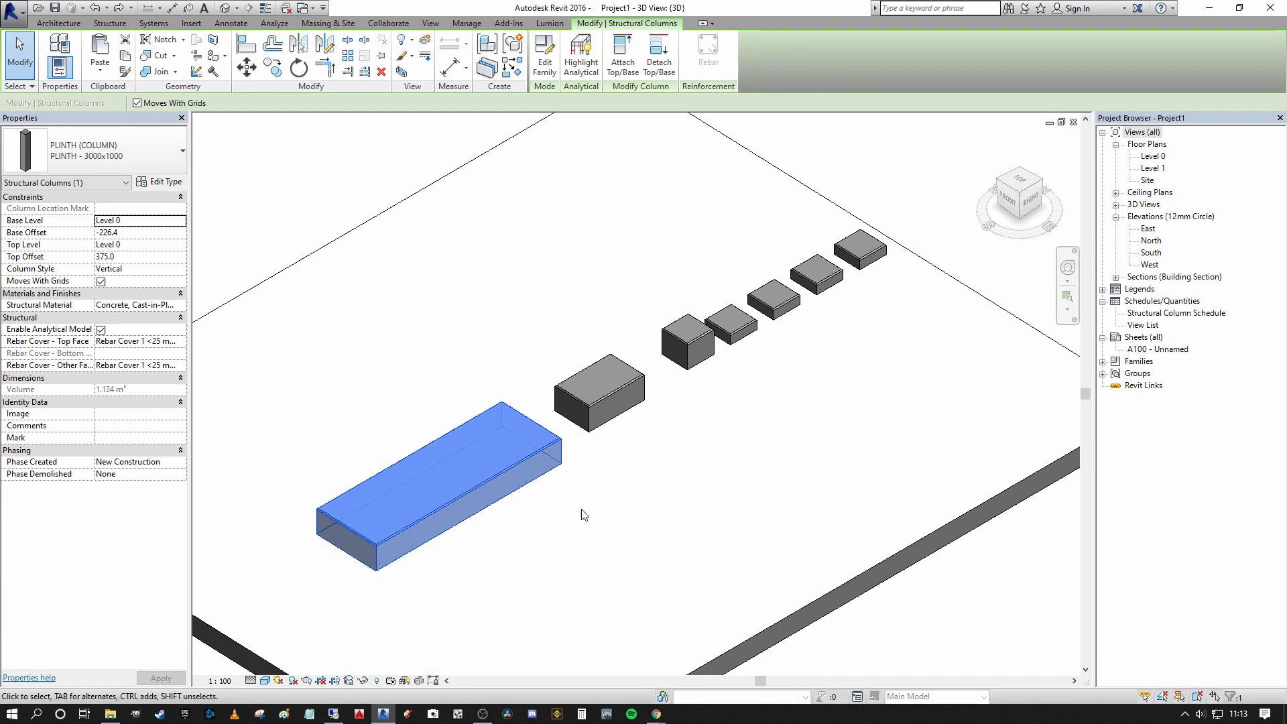
{"action": "left_click", "coordinate": [812, 435]}
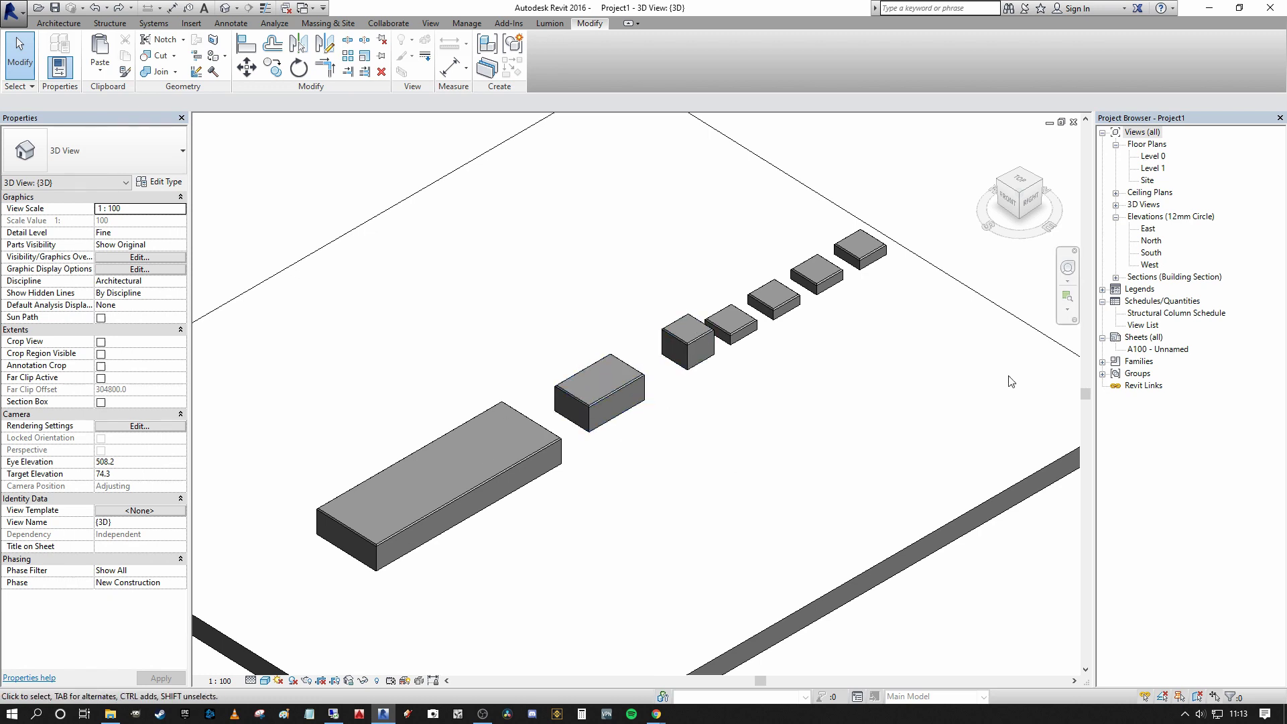
{"action": "double_click", "coordinate": [1166, 312]}
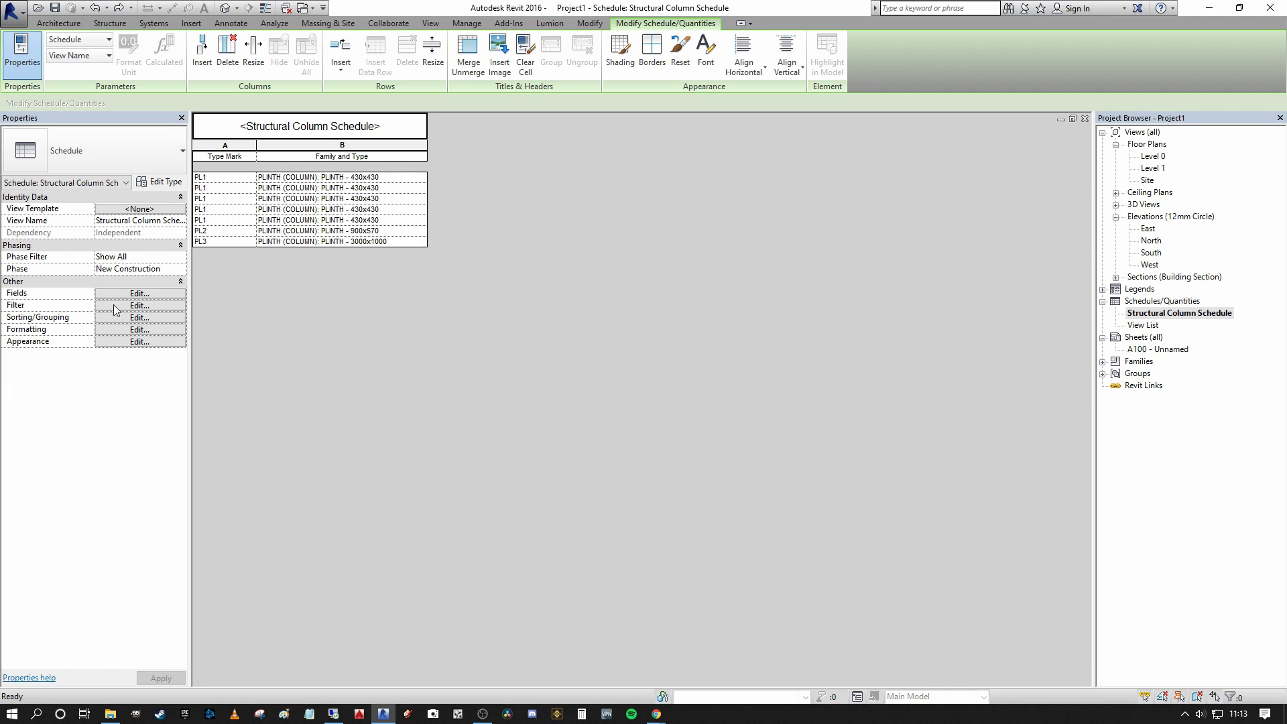
Add a 'Title, count, and totals' footer to the Type Mark grouping in the schedule.
{"action": "left_click", "coordinate": [137, 293]}
{"action": "left_click", "coordinate": [503, 228]}
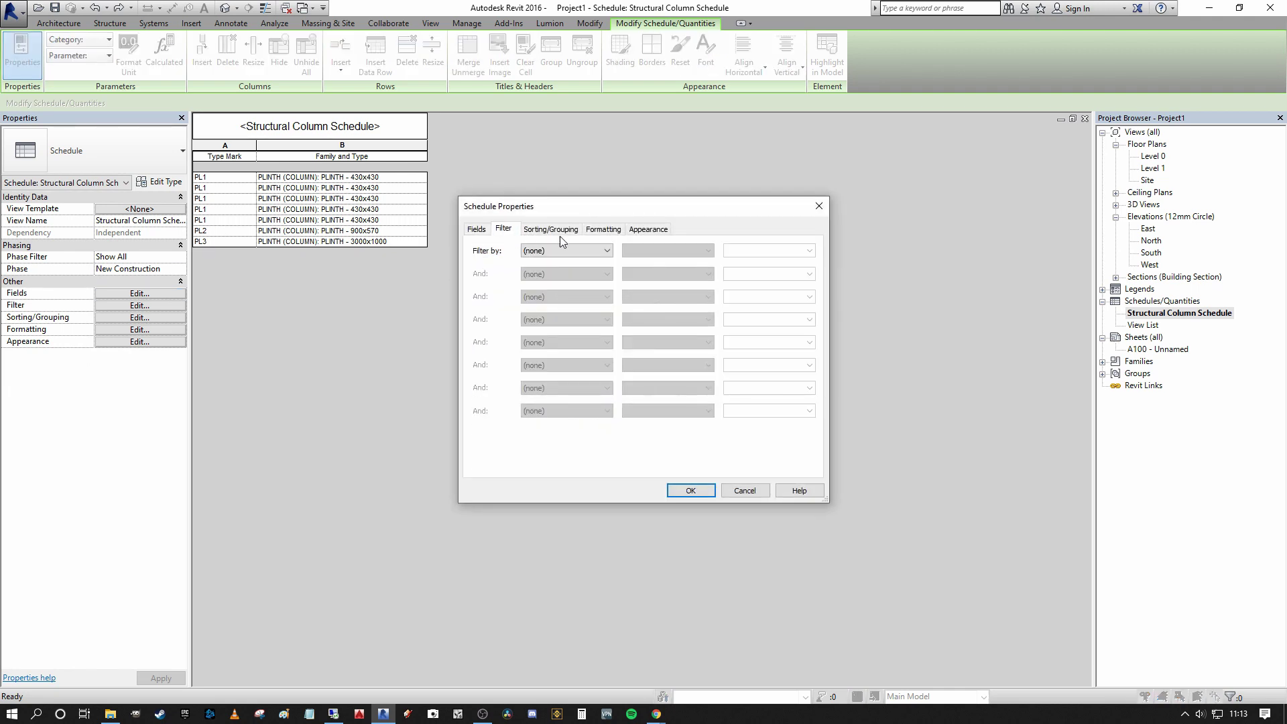
{"action": "left_click", "coordinate": [552, 230]}
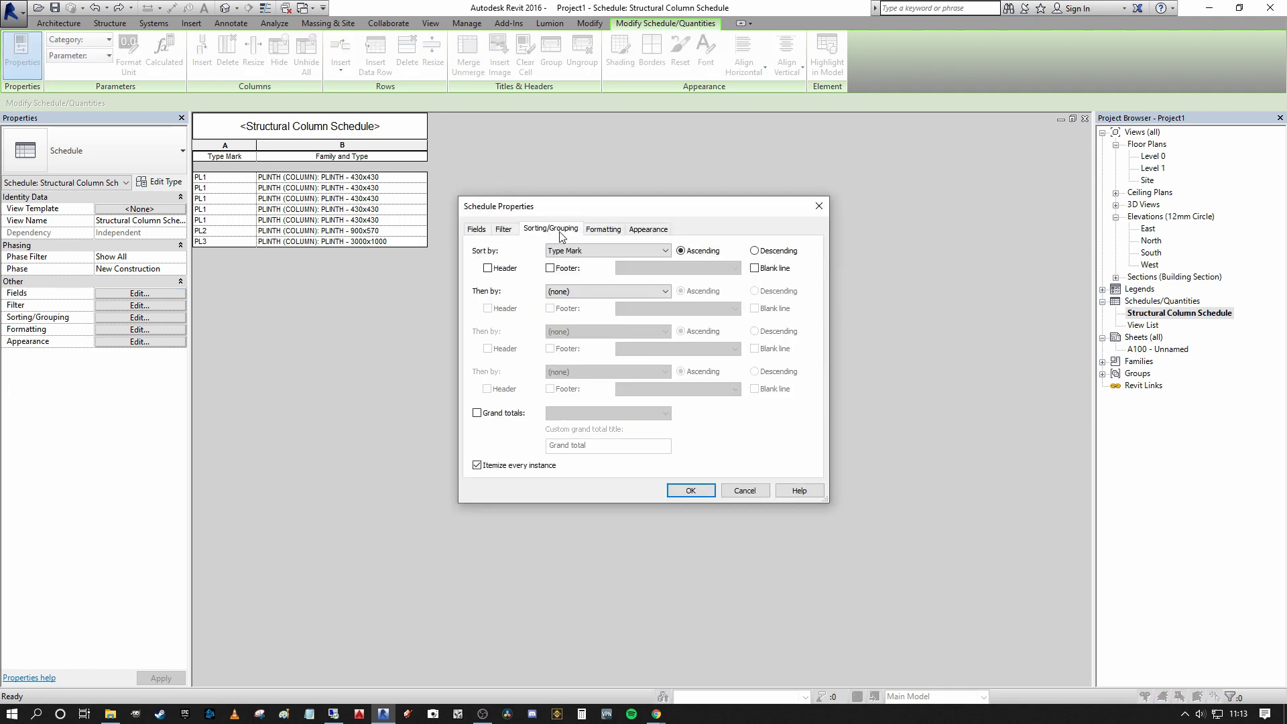
{"action": "left_click", "coordinate": [551, 268]}
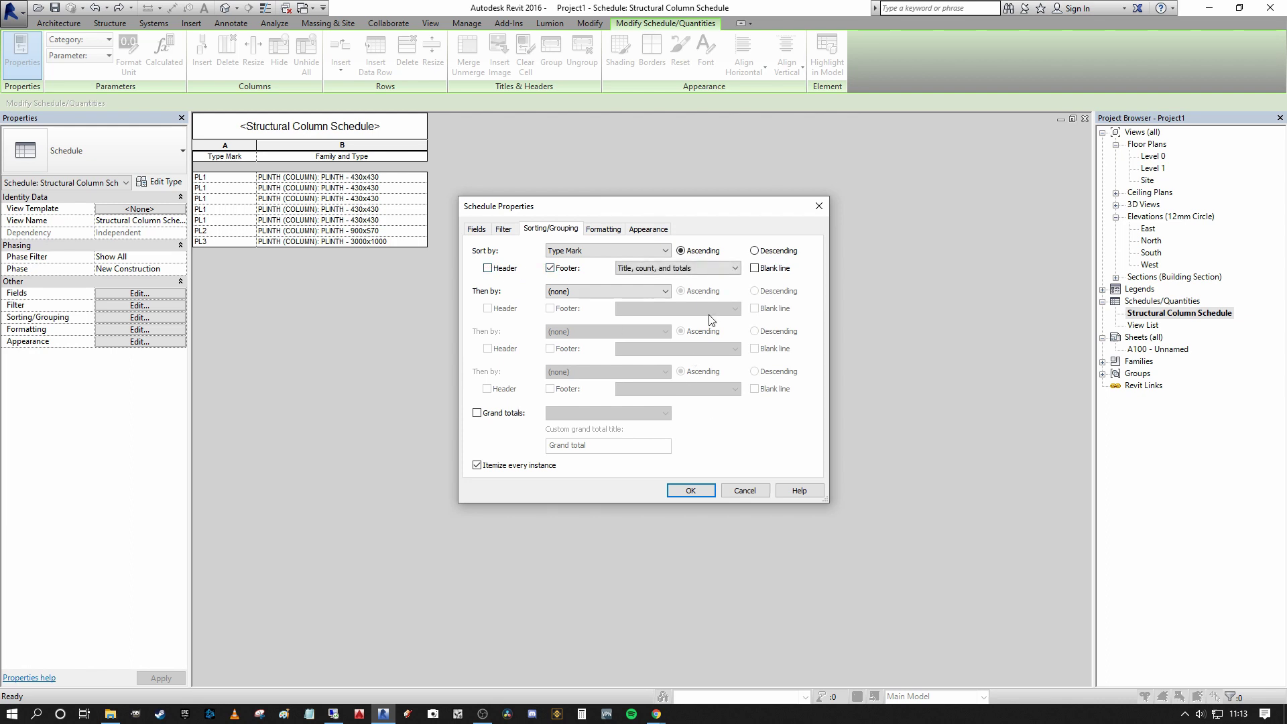
{"action": "key", "text": "Return"}
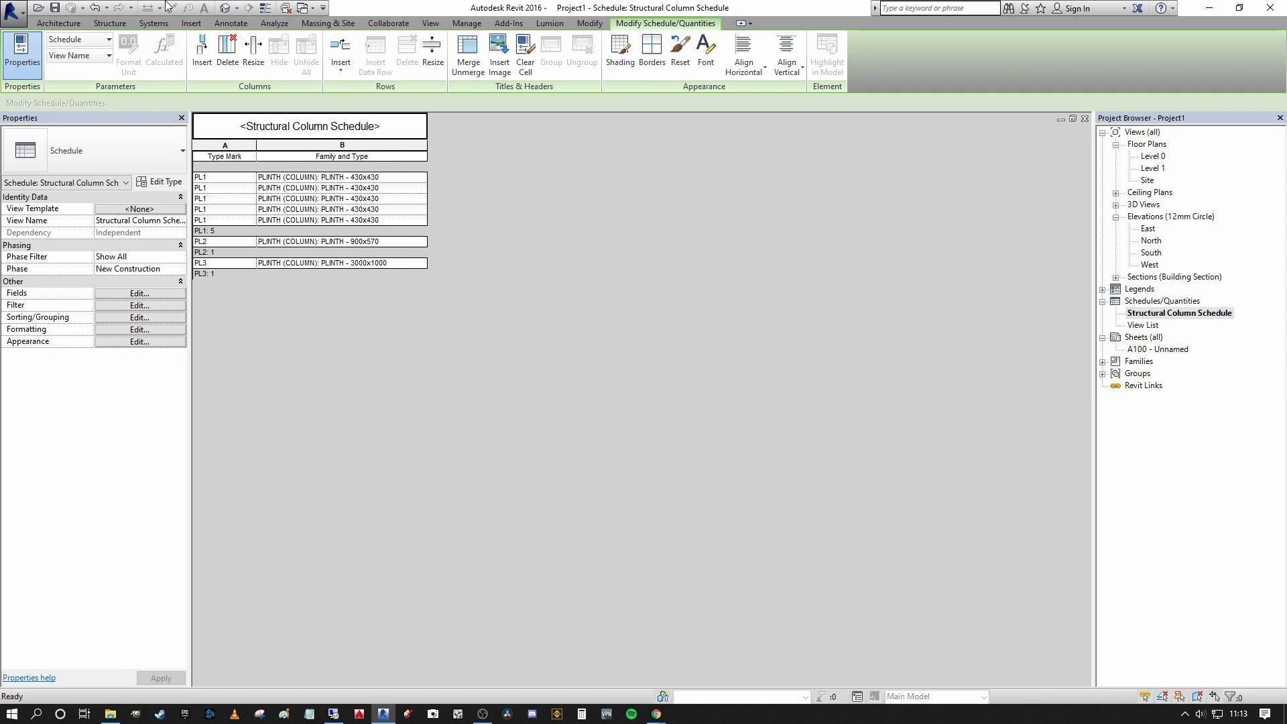
Switch back to the default 3D view of the slab and its plinths.
{"action": "left_click", "coordinate": [226, 8]}
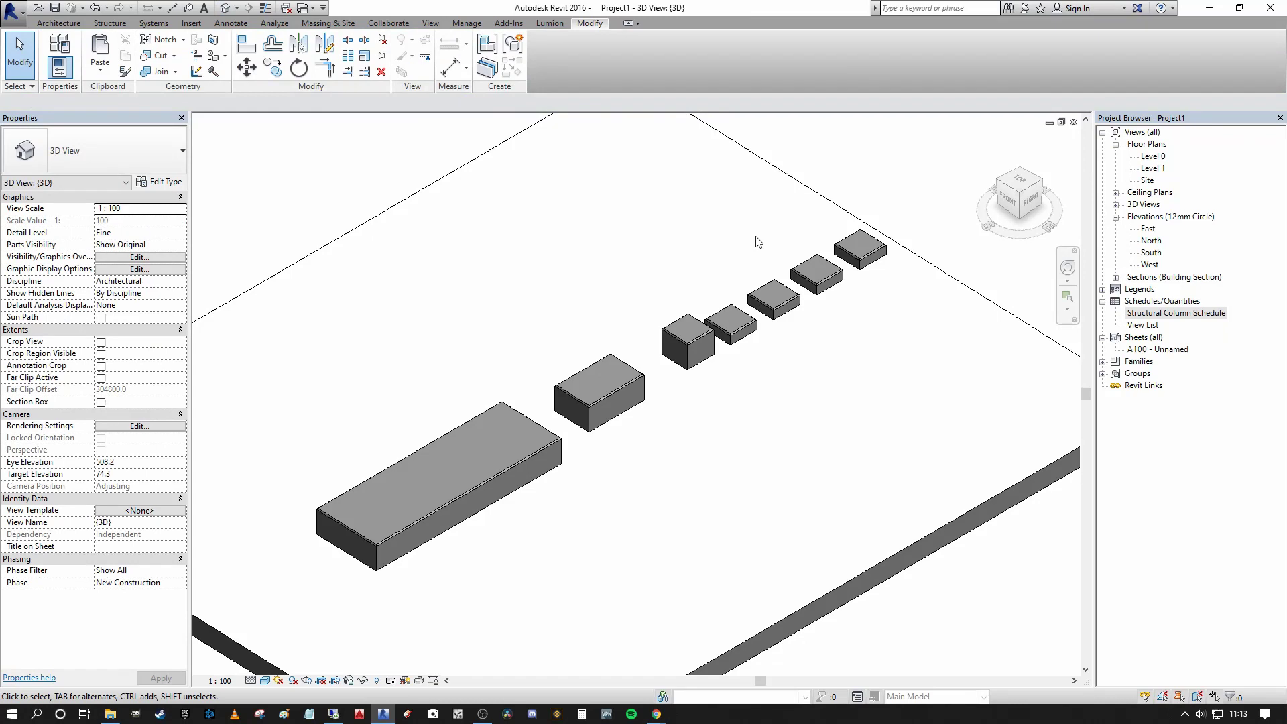